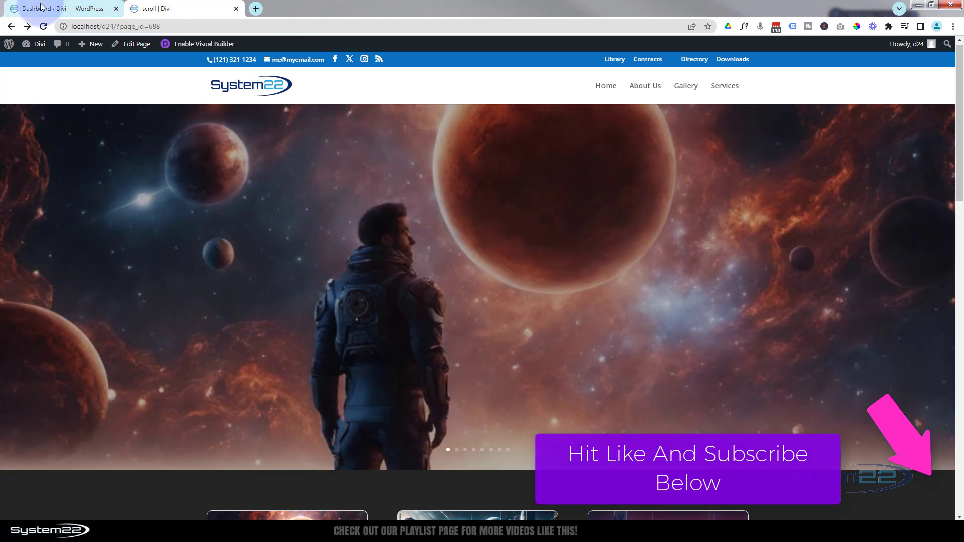
Open the dashboard's posts list and bring up the quick-edit details of "The Evolution of Web Design" post.
mouse_move(42, 6)
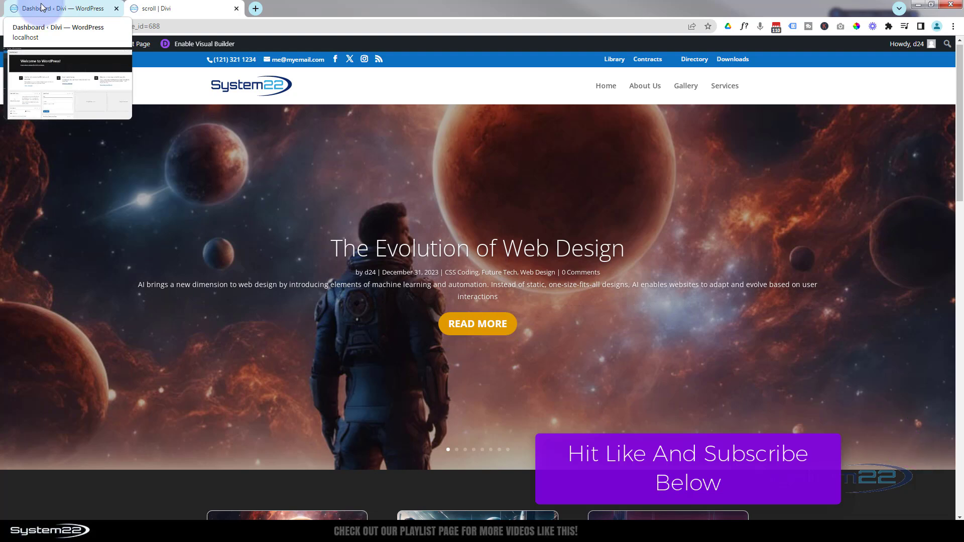
left_click(41, 7)
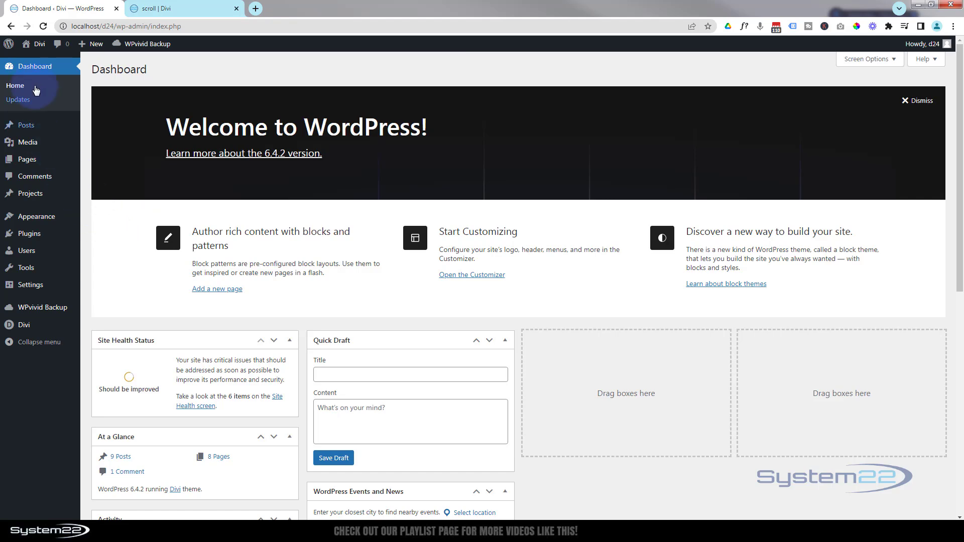
left_click(24, 131)
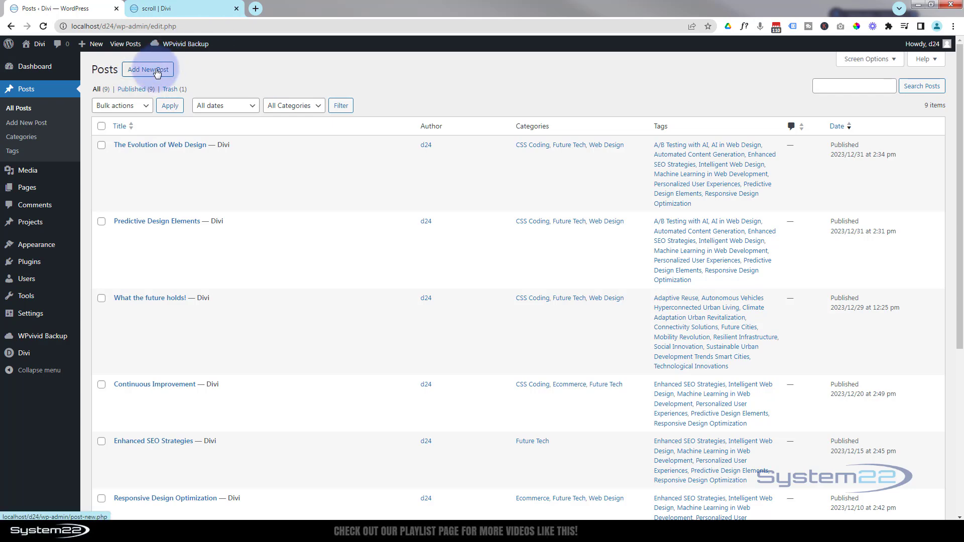
mouse_move(208, 153)
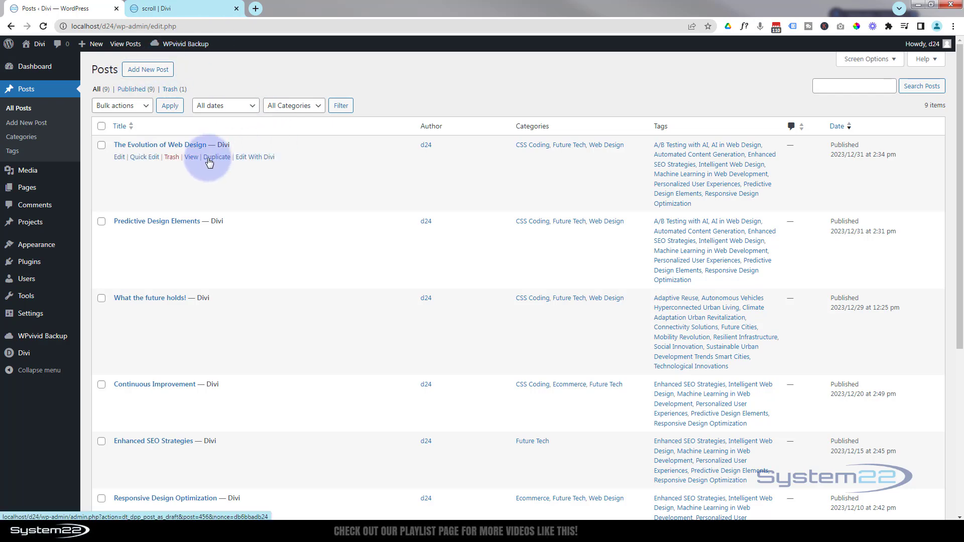
left_click(150, 158)
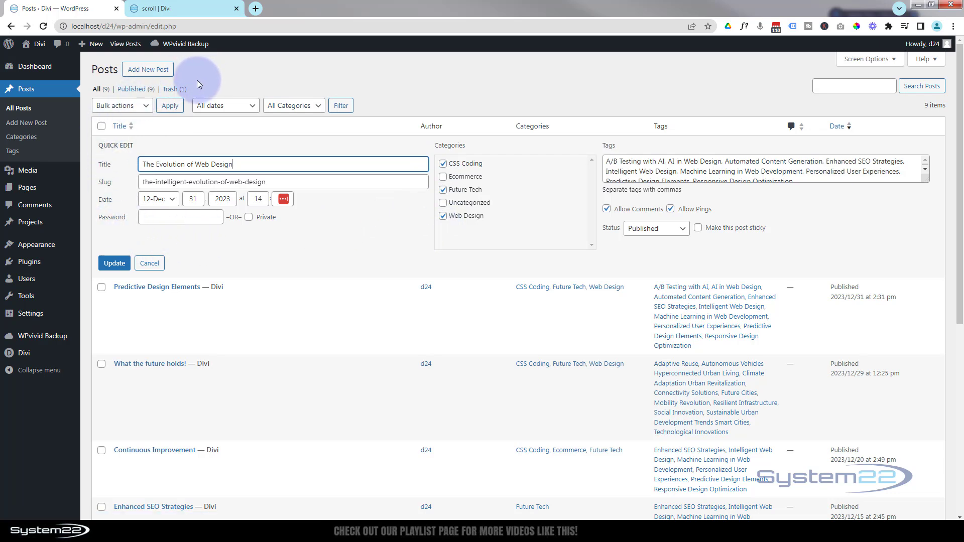
In the visual builder for the "scroll" page, replace the top slider section with a new regular section.
left_click(177, 10)
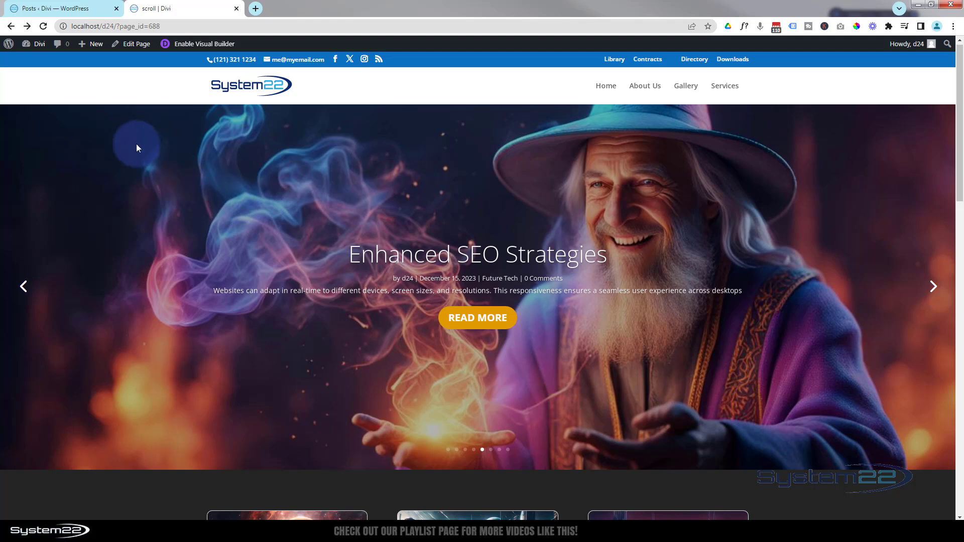
left_click(202, 44)
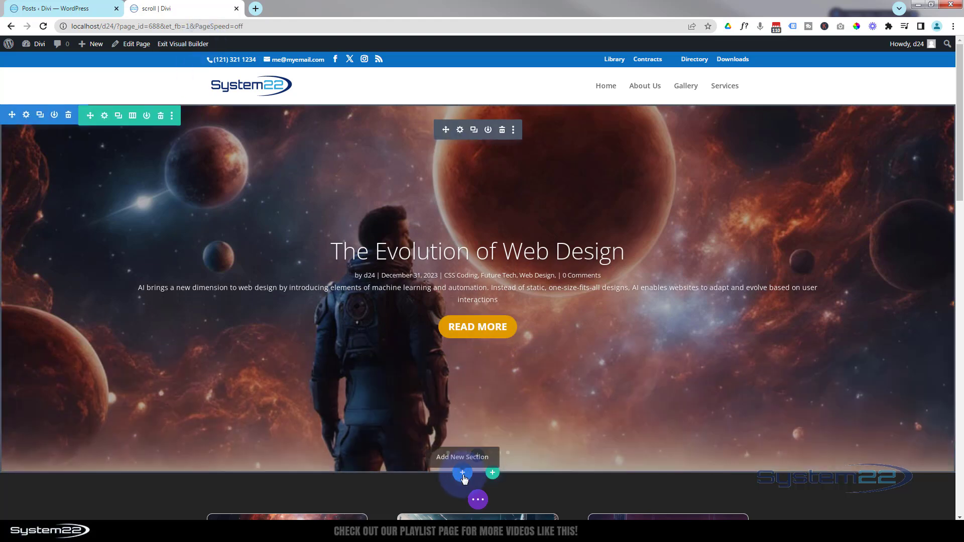
left_click(463, 474)
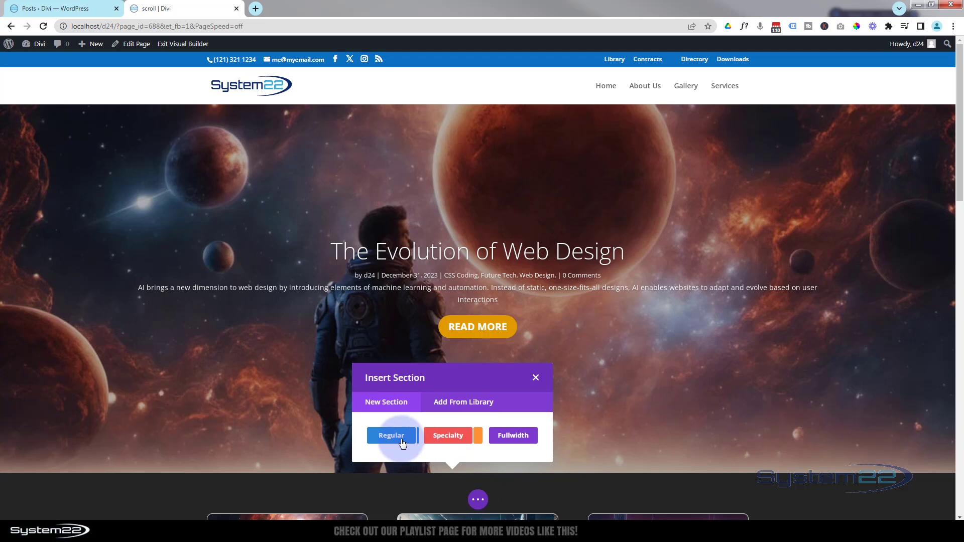
left_click(402, 441)
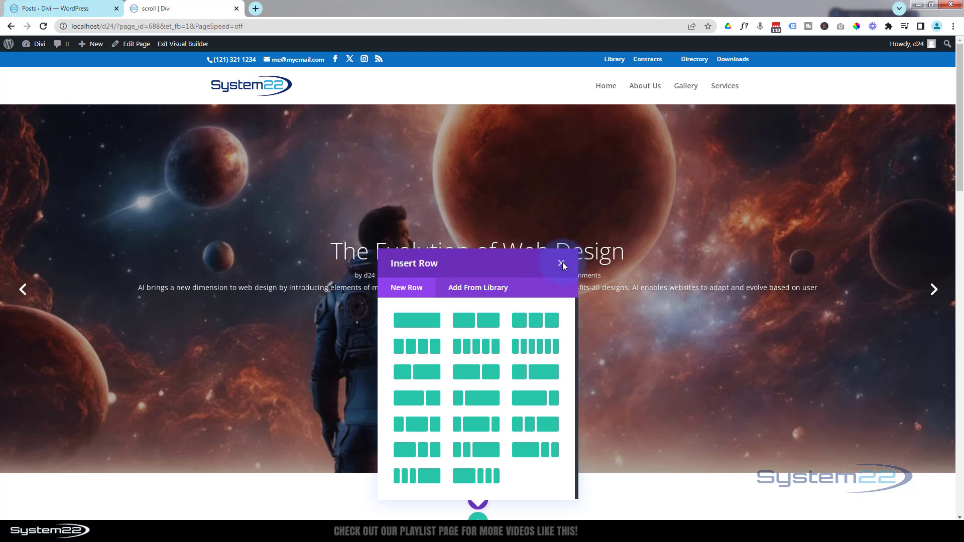
left_click(562, 263)
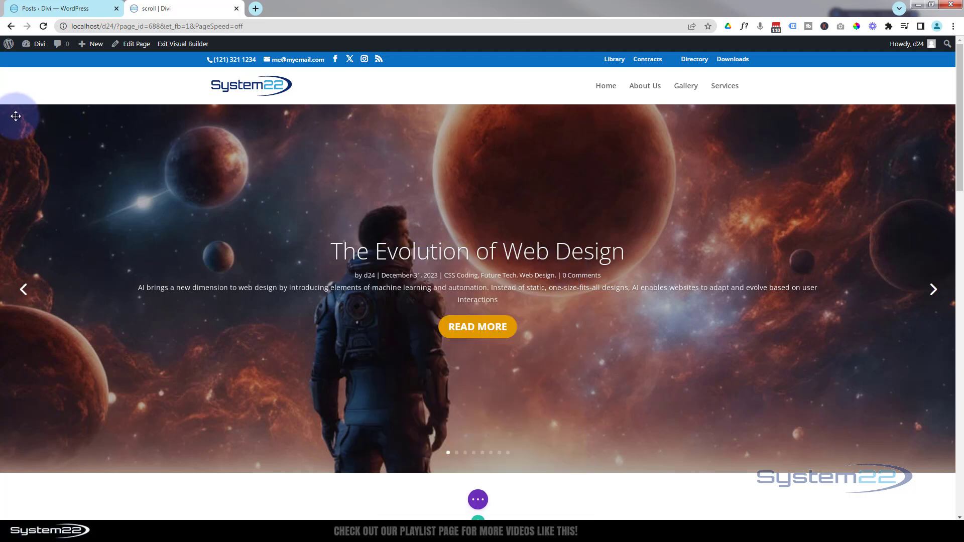
mouse_move(35, 133)
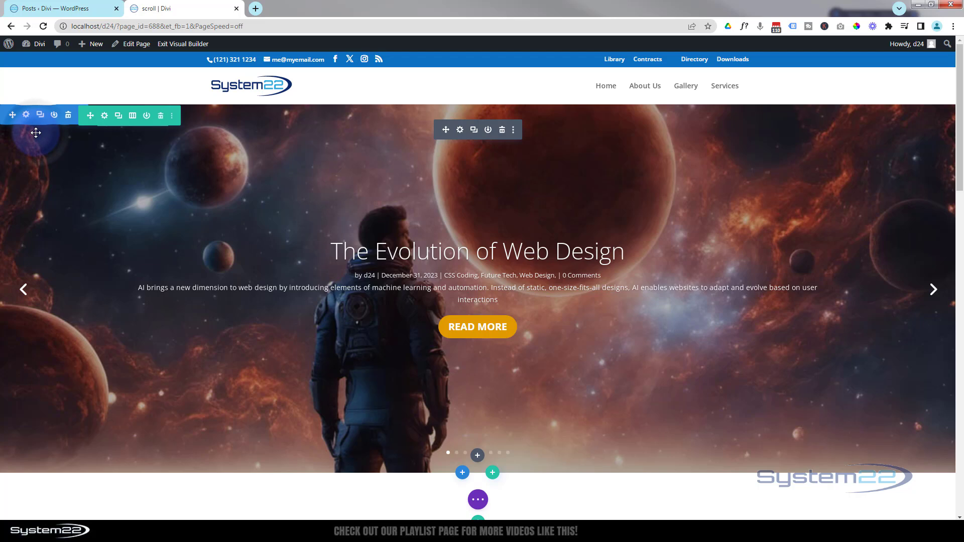
left_click(68, 116)
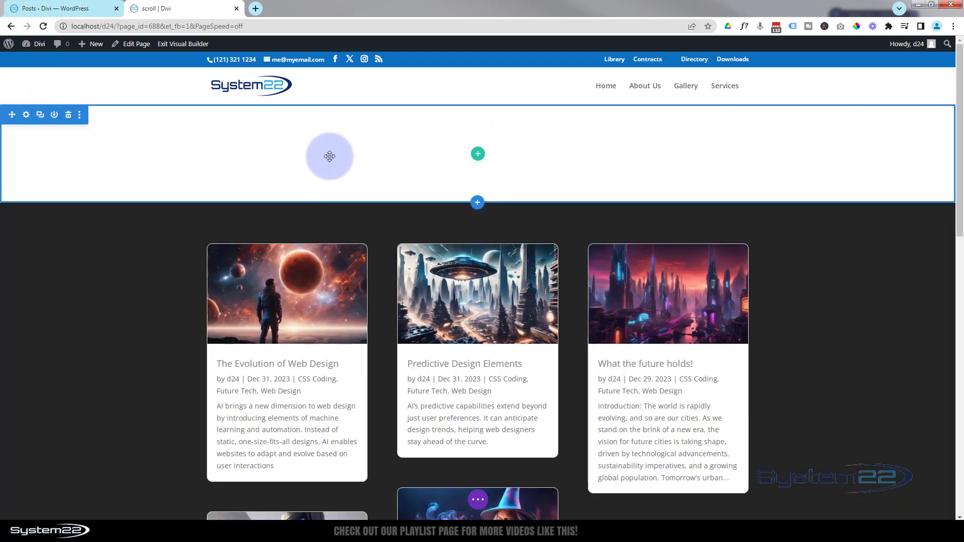
Insert a single-column row in the empty section and add a Post Slider module to it.
left_click(478, 155)
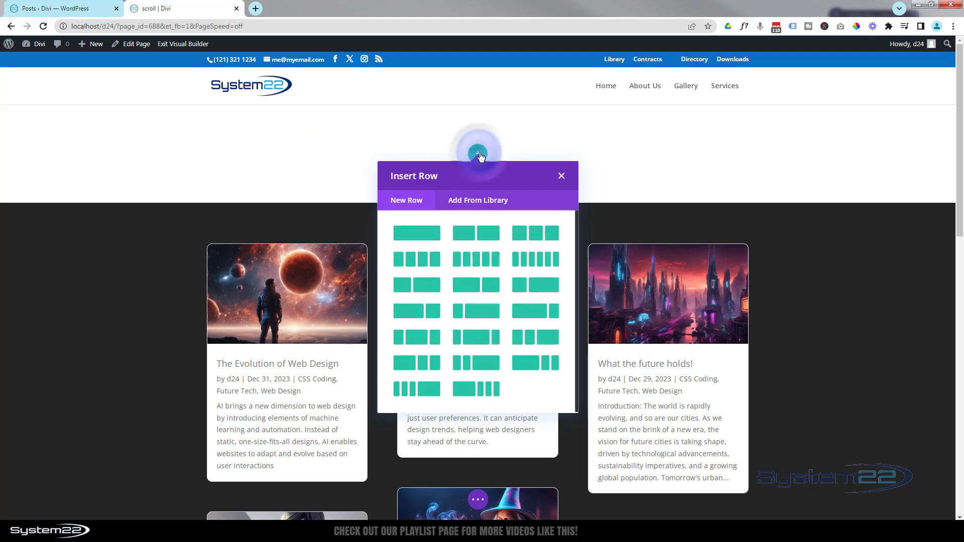
left_click(435, 232)
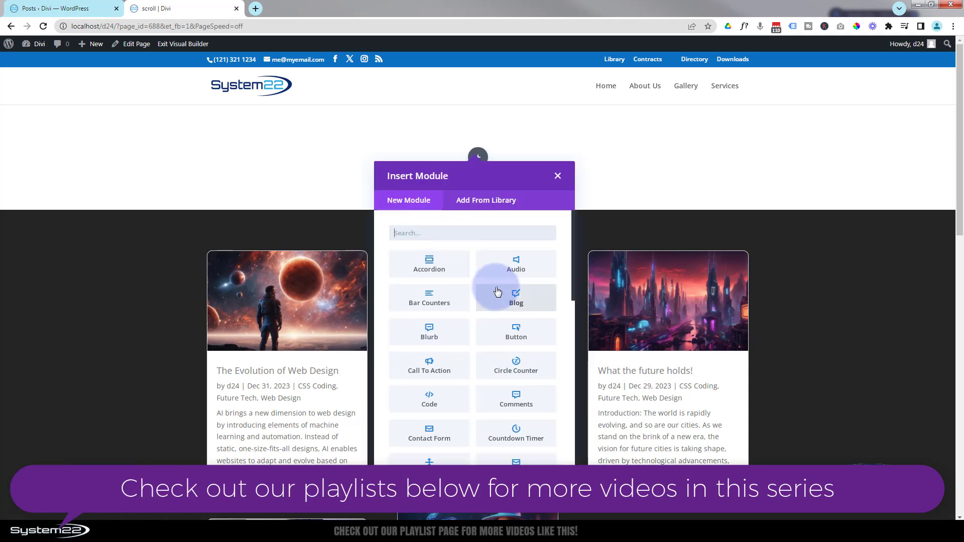
scroll(497, 291, "down", 5)
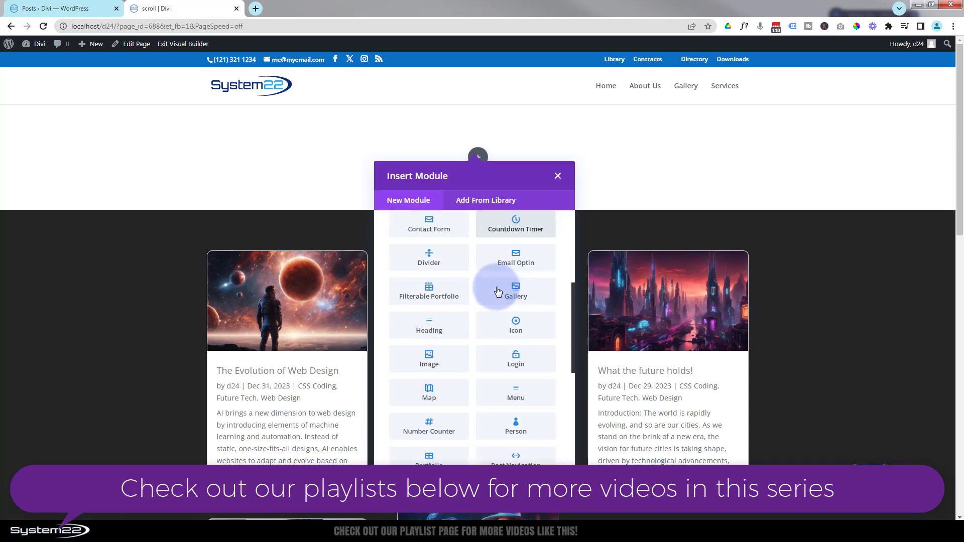
scroll(497, 291, "down", 3)
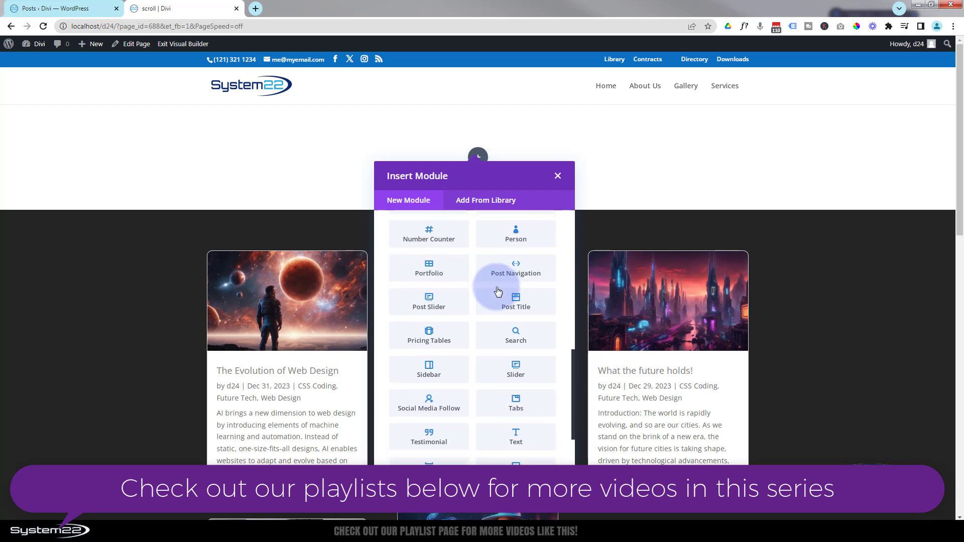
left_click(449, 307)
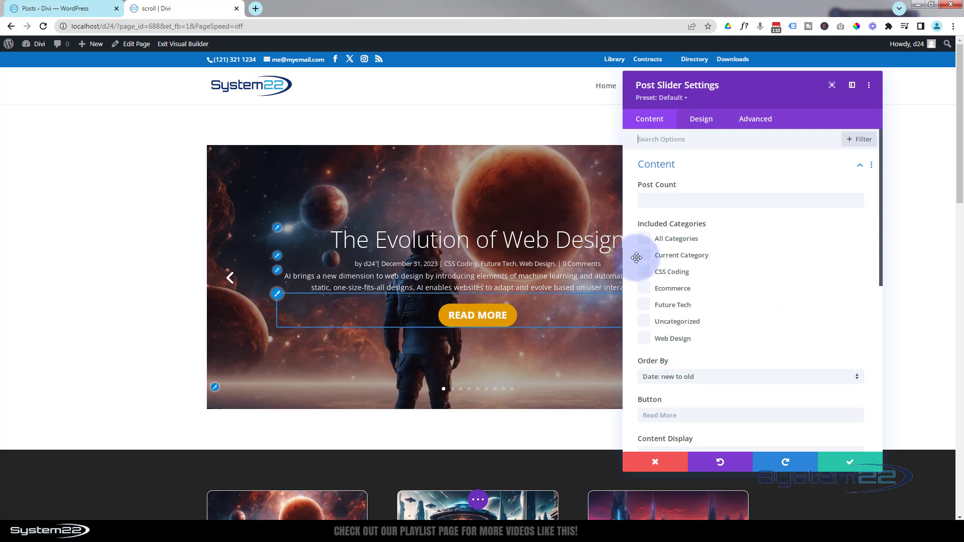
Include the CSS Coding, Future Tech and Web Design categories in the post slider.
left_click(645, 198)
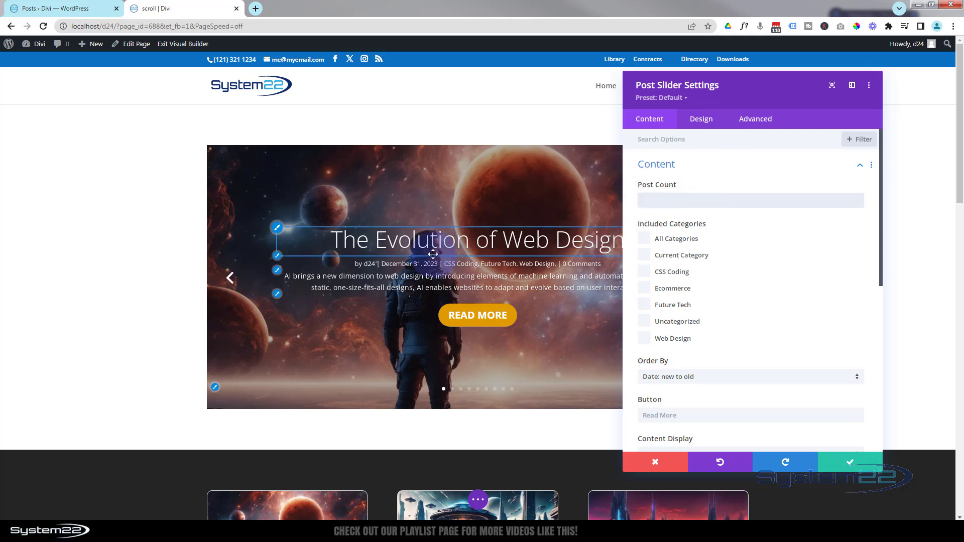
left_click_drag(703, 255, 737, 304)
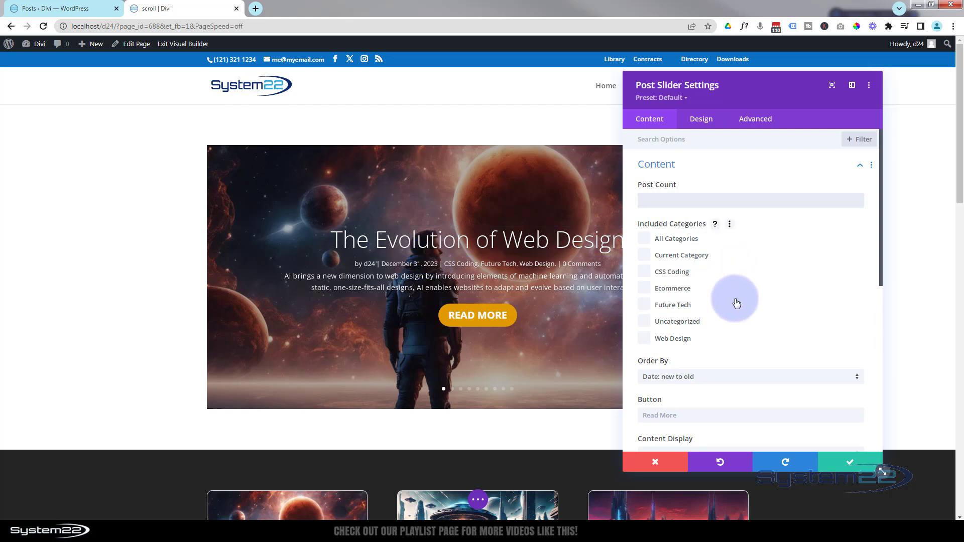
left_click(646, 307)
left_click(646, 307)
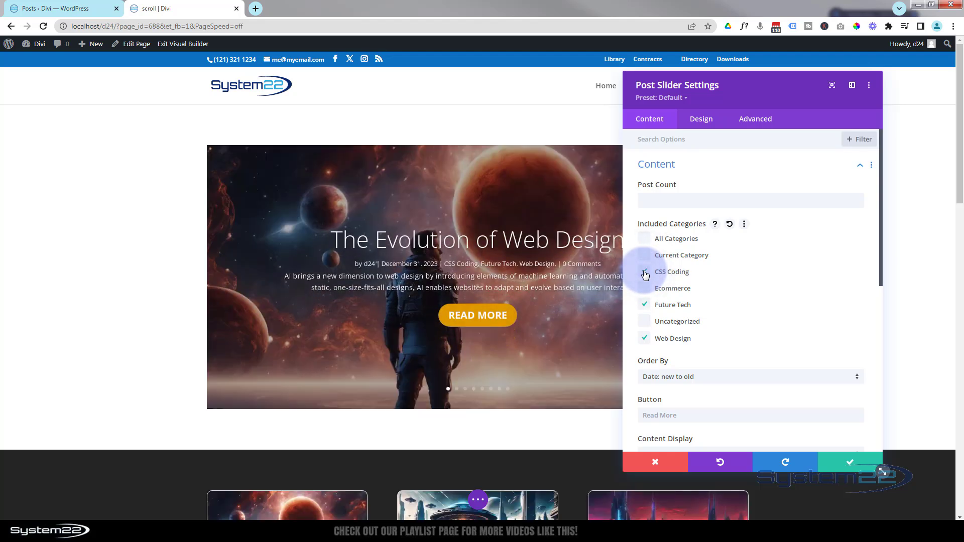
left_click(645, 273)
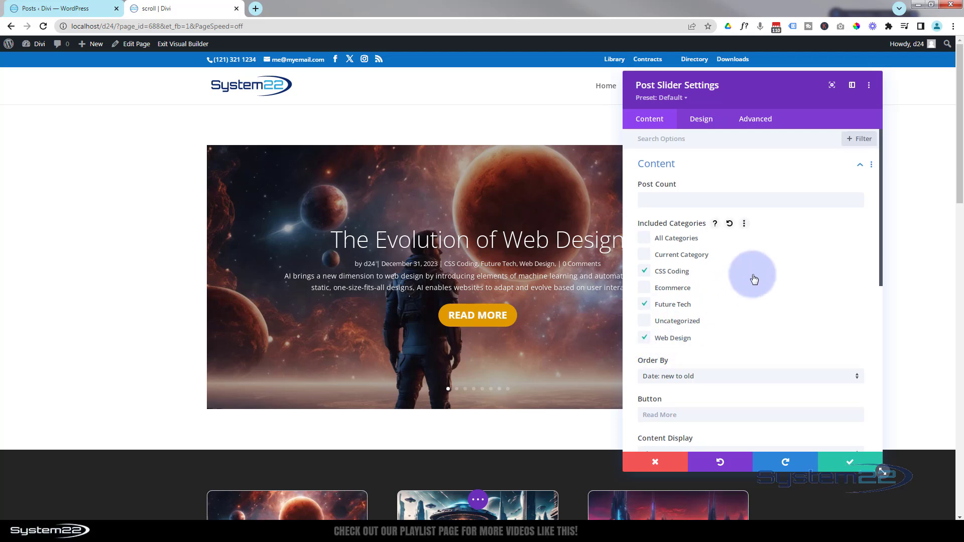
Check the slider's post ordering options and set its button text to "More info".
scroll(754, 279, "down", 1)
left_click(740, 327)
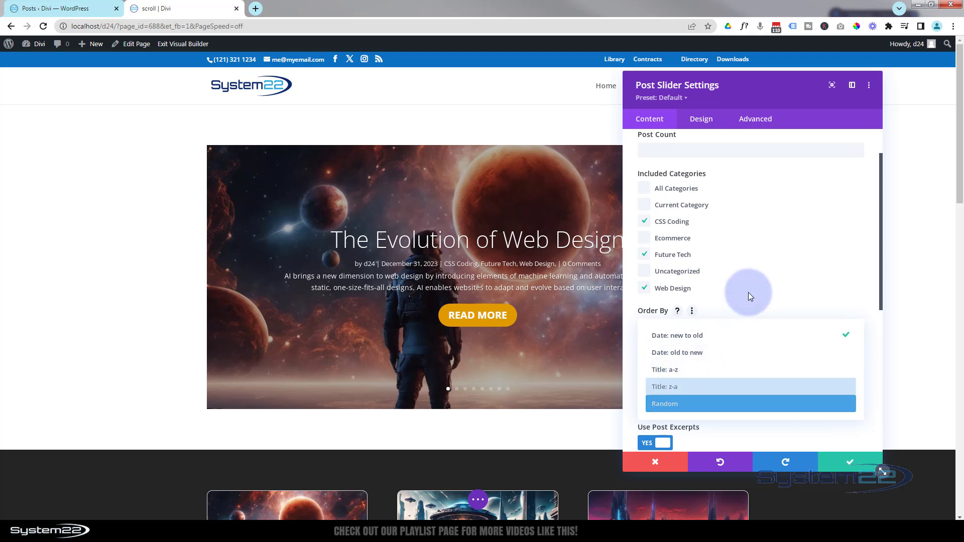
left_click(737, 302)
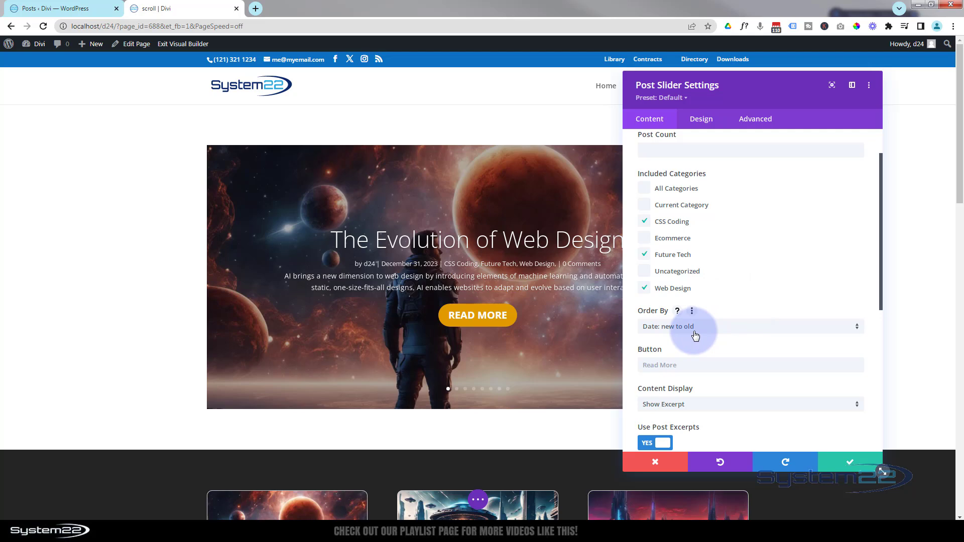
scroll(706, 321, "down", 2)
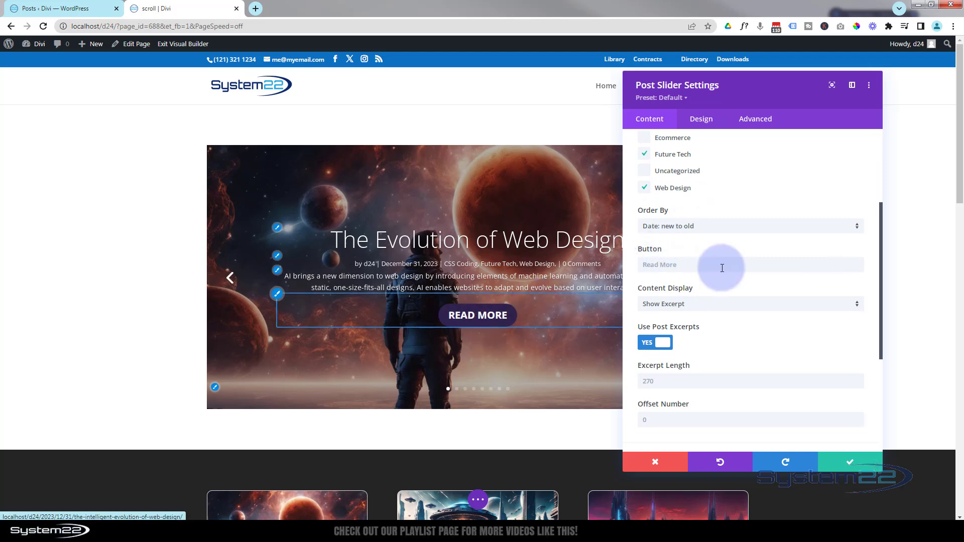
left_click(684, 267)
type("More info")
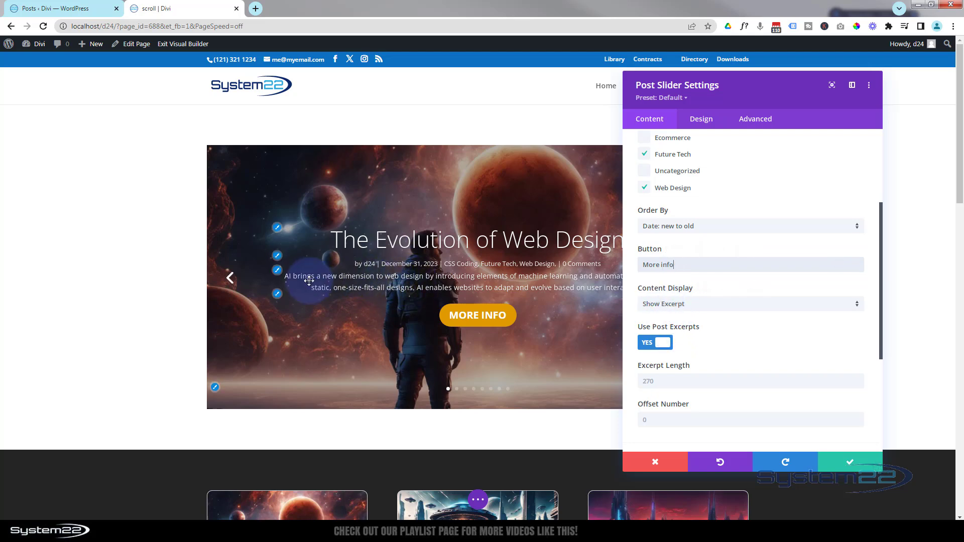
Try displaying full post content in the slides, and set Content Display back to Show Excerpt.
left_click(712, 305)
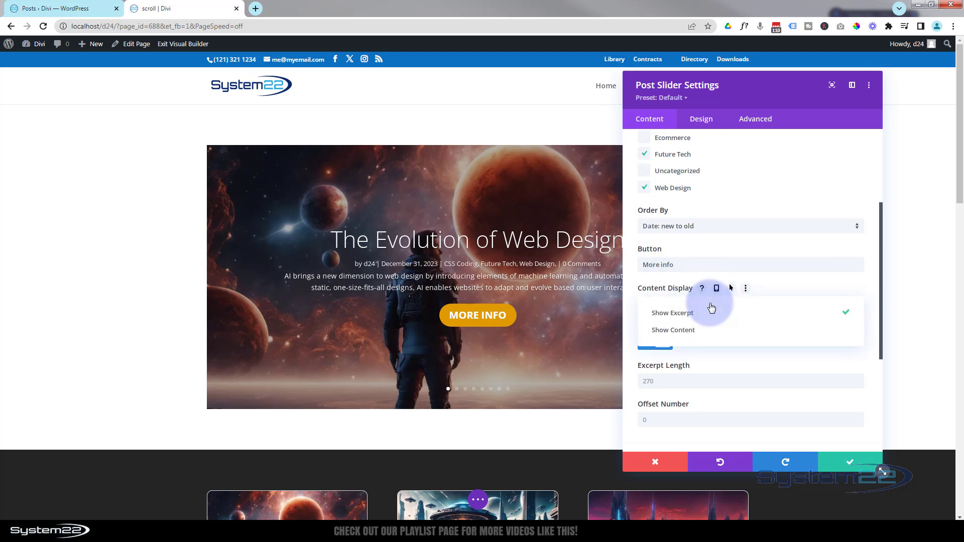
left_click(707, 330)
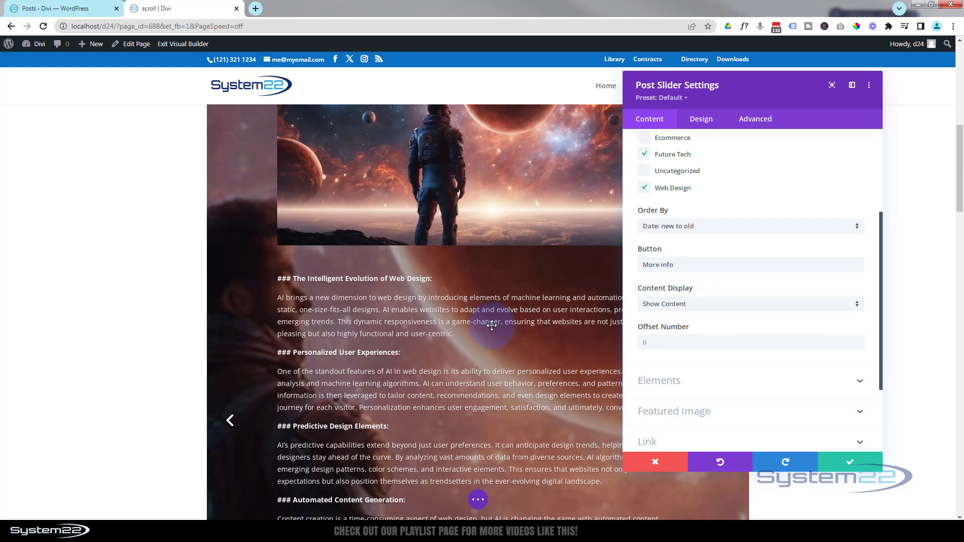
left_click(719, 306)
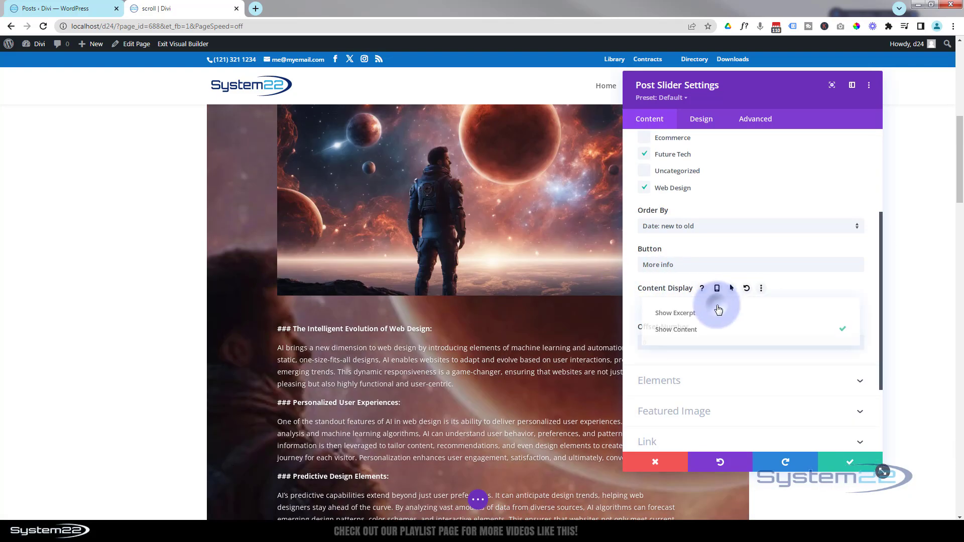
left_click(690, 318)
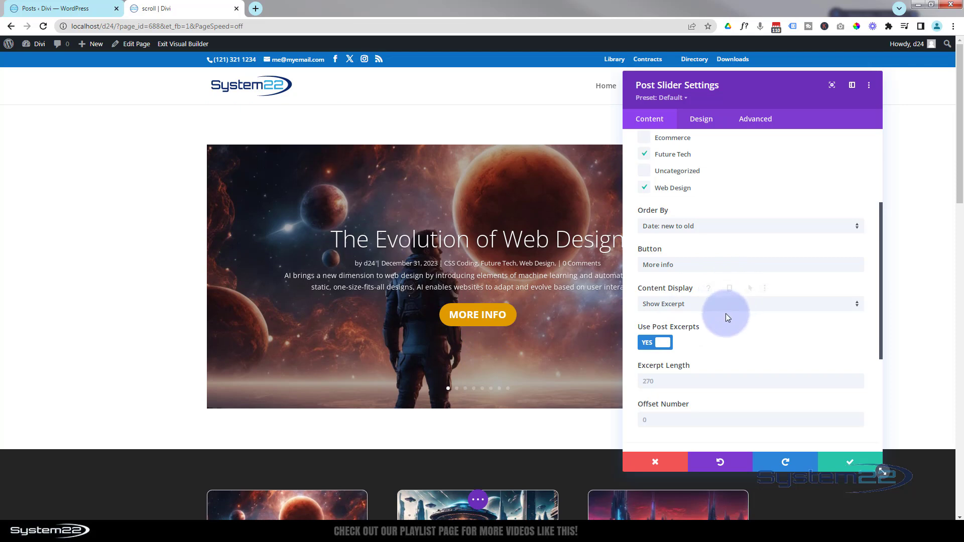
Try an excerpt length of 150 for the slider, and clear the value again.
scroll(725, 313, "down", 1)
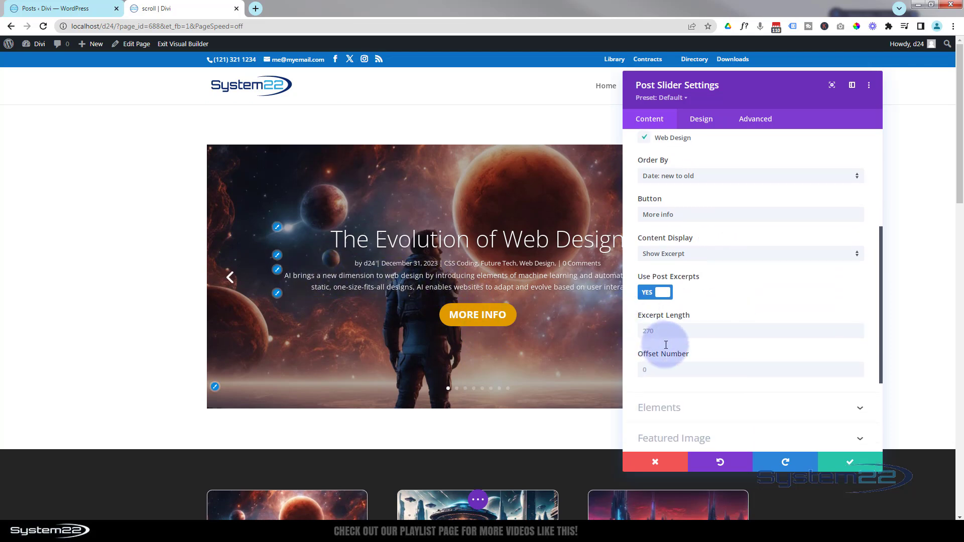
left_click(657, 332)
type("150")
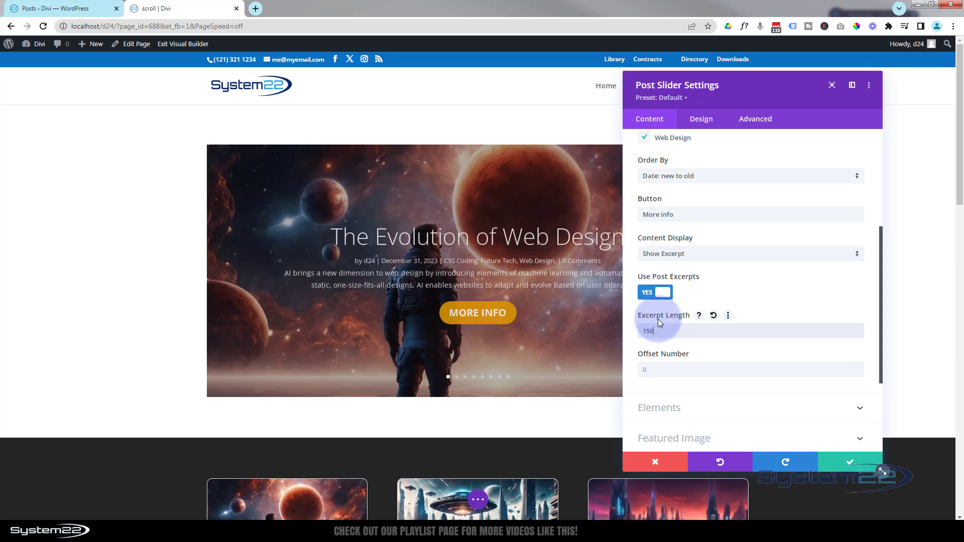
left_click_drag(685, 331, 613, 328)
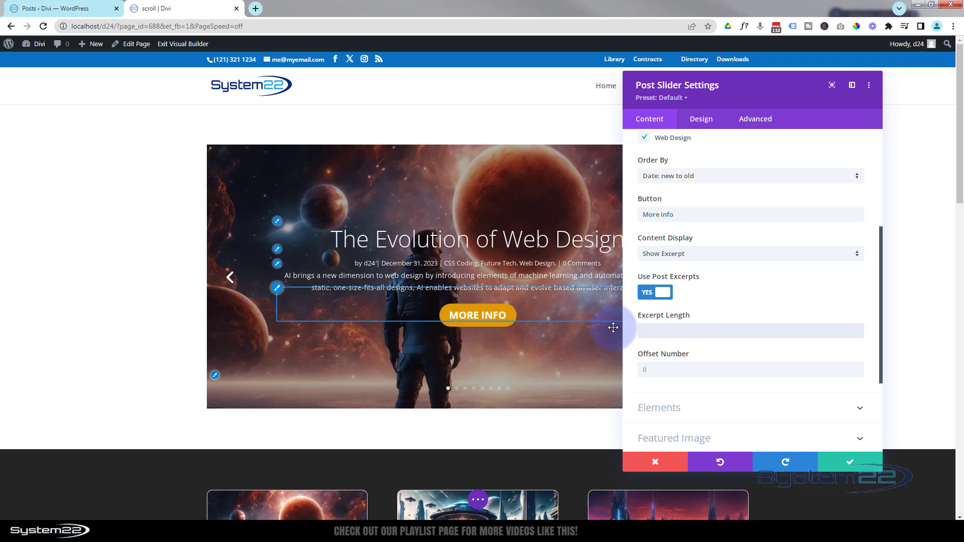
Check the slider's offset number setting and turn off Show Post Meta in its element options.
scroll(692, 308, "down", 2)
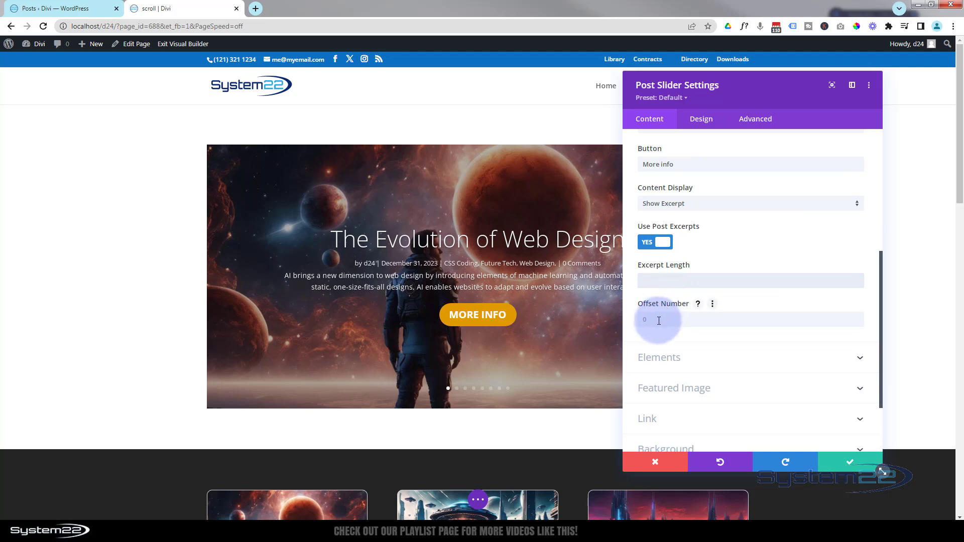
left_click(659, 319)
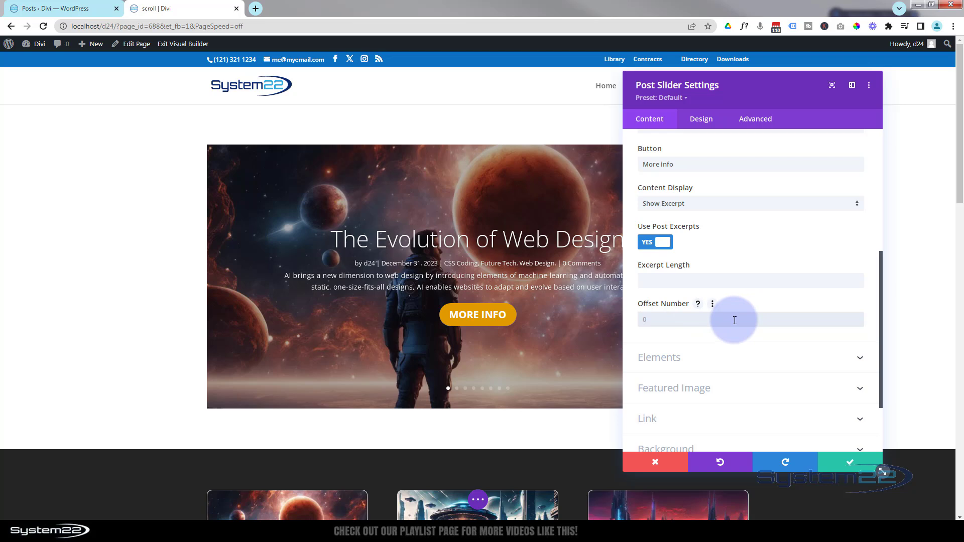
scroll(735, 320, "down", 2)
left_click(715, 273)
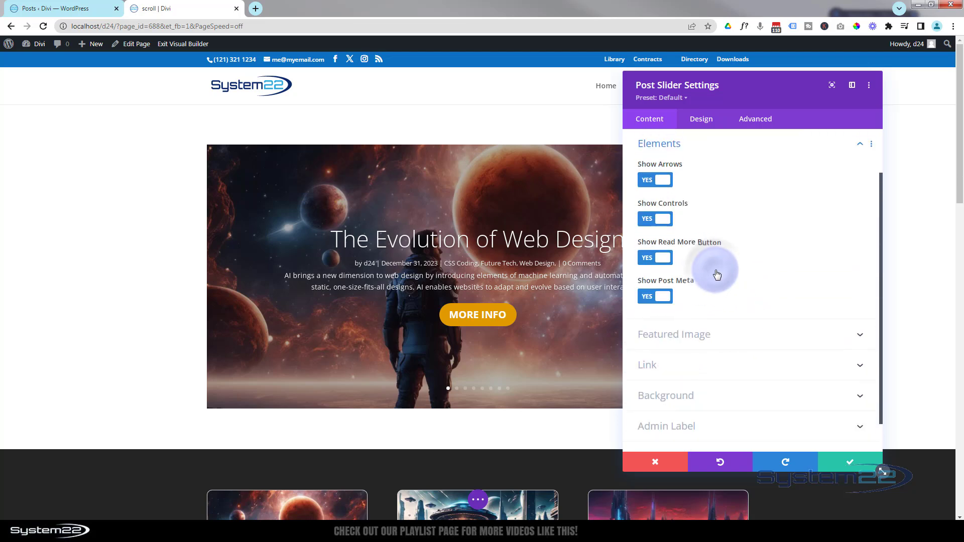
mouse_move(230, 269)
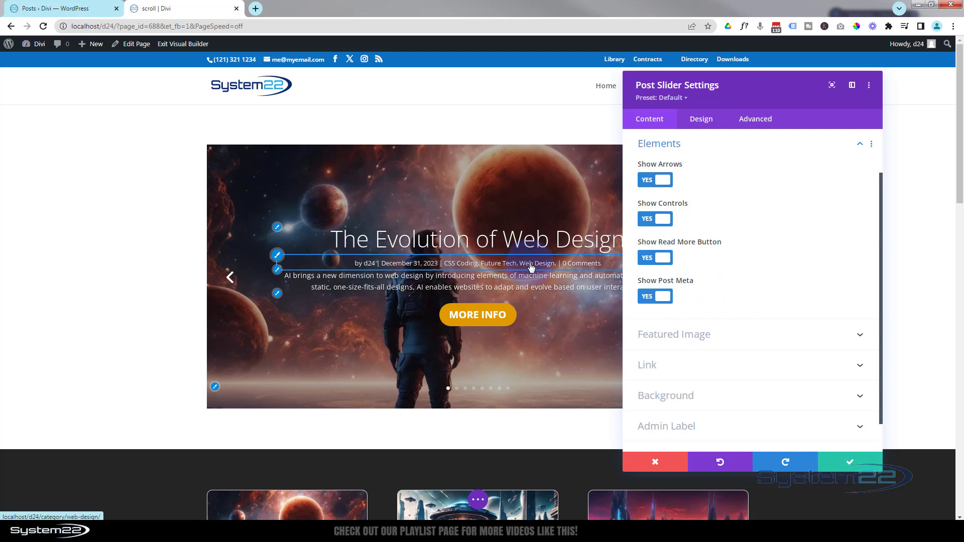
left_click(664, 298)
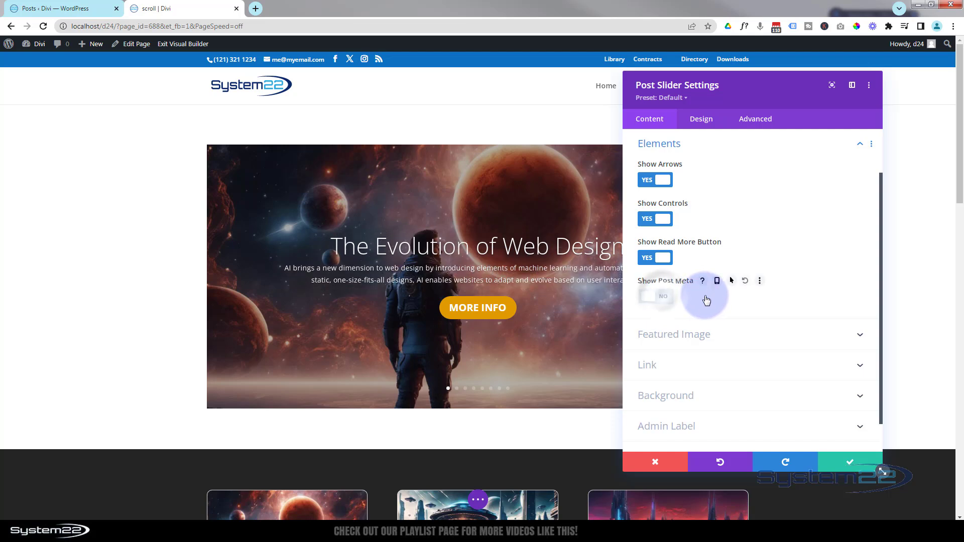
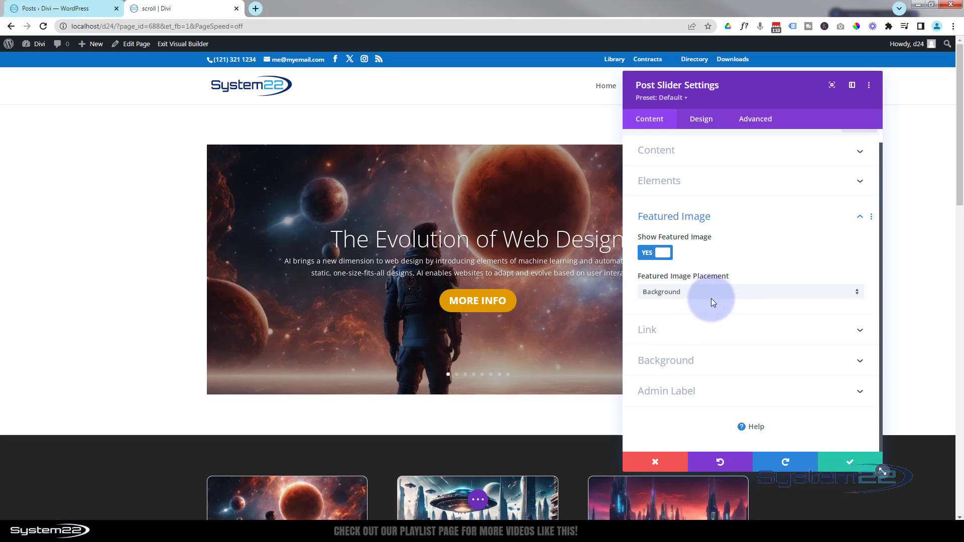
Try the Left, Right, Top and Bottom featured image placements in the slider, and set the placement back to Background.
left_click(711, 296)
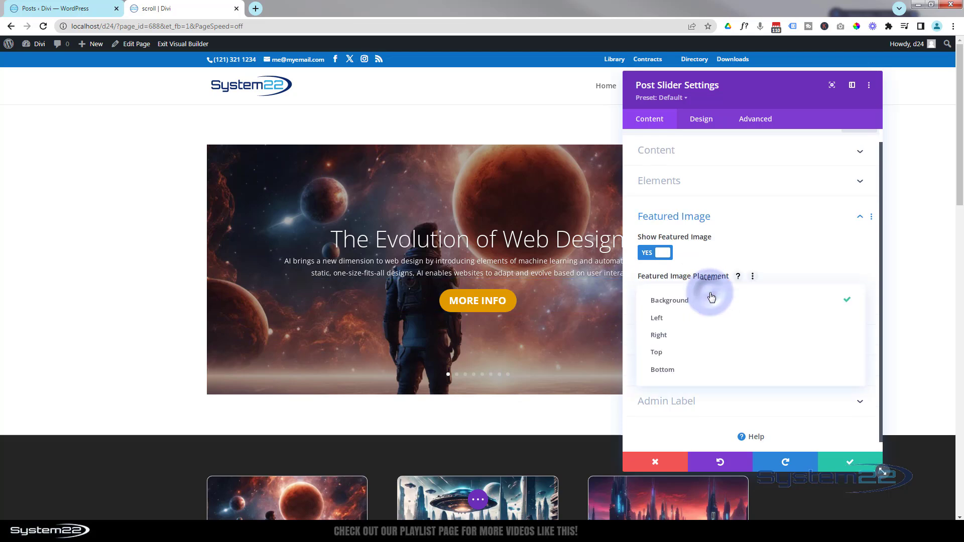
left_click(701, 323)
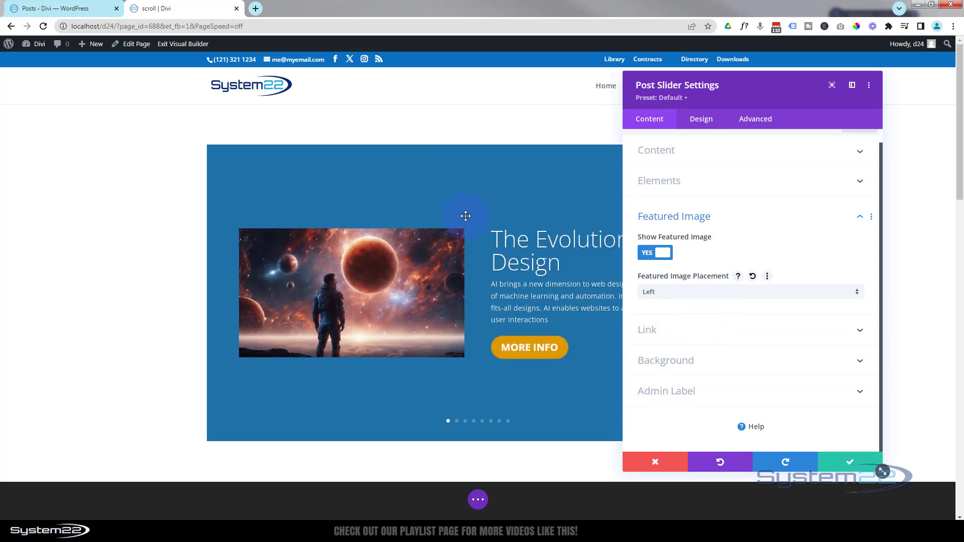
left_click(679, 292)
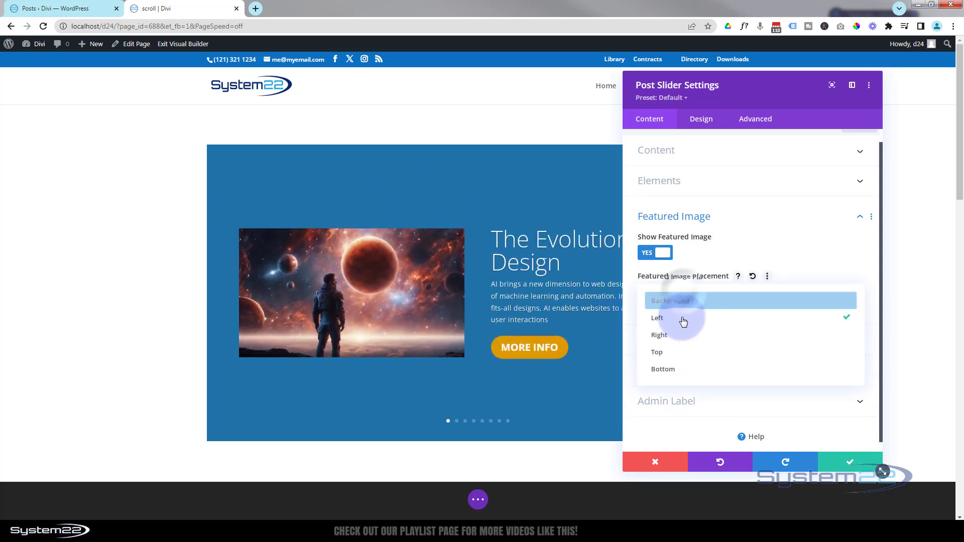
left_click(684, 335)
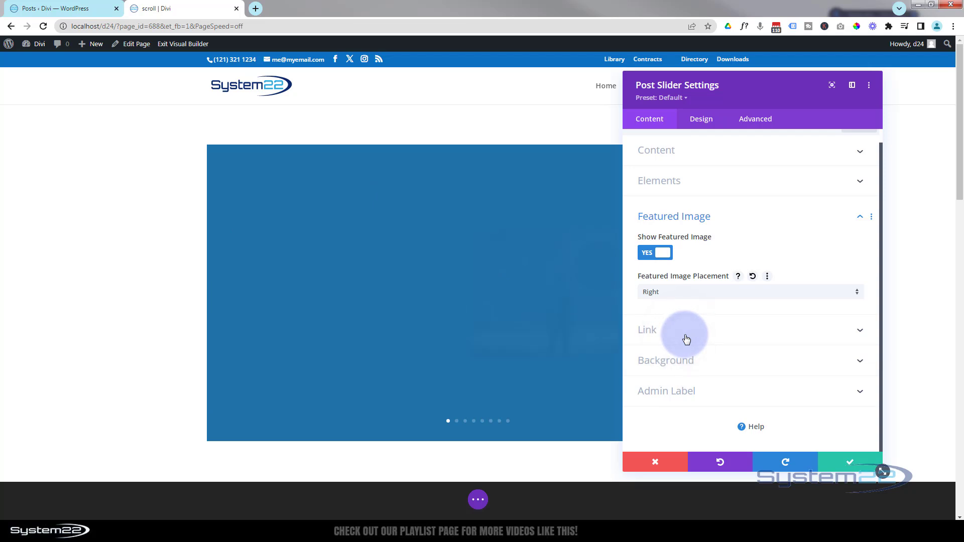
left_click_drag(785, 102, 863, 104)
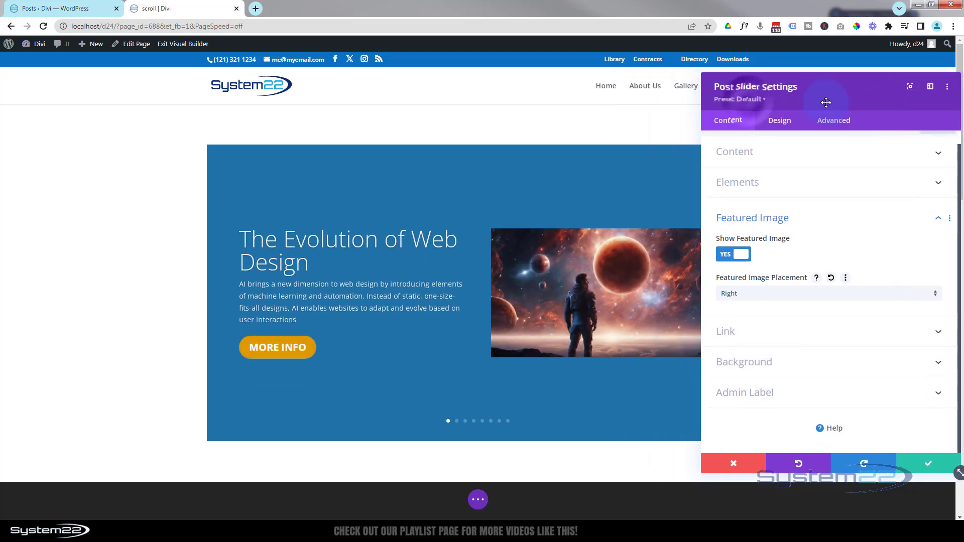
left_click(786, 296)
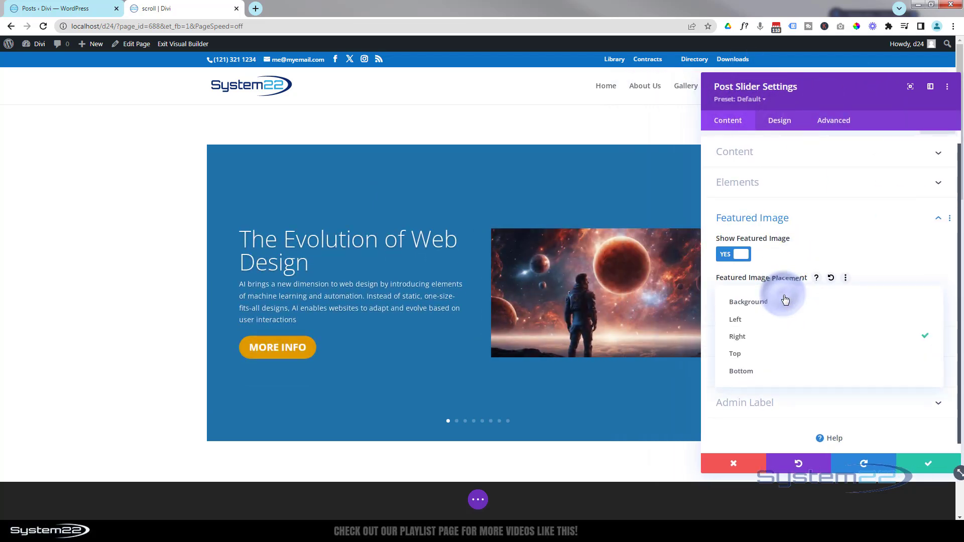
left_click(769, 354)
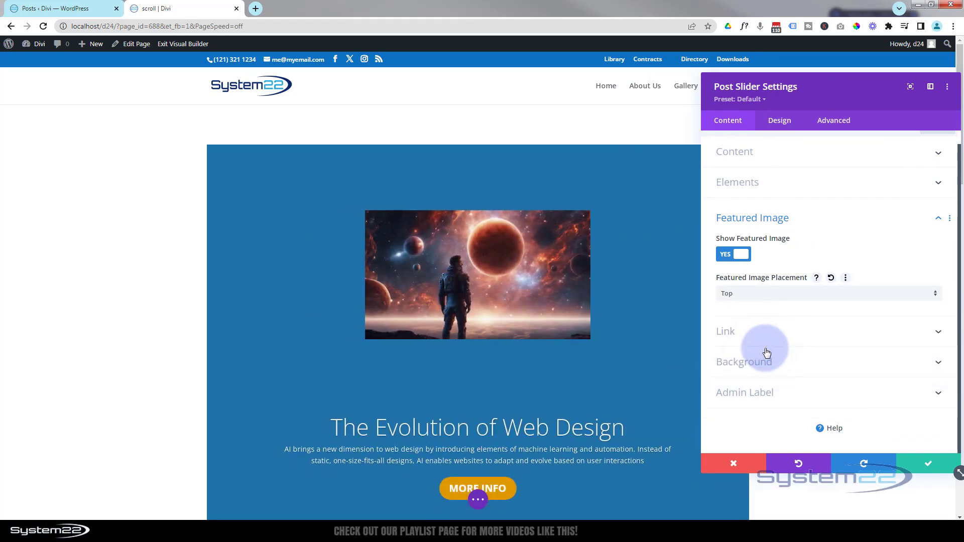
left_click(758, 293)
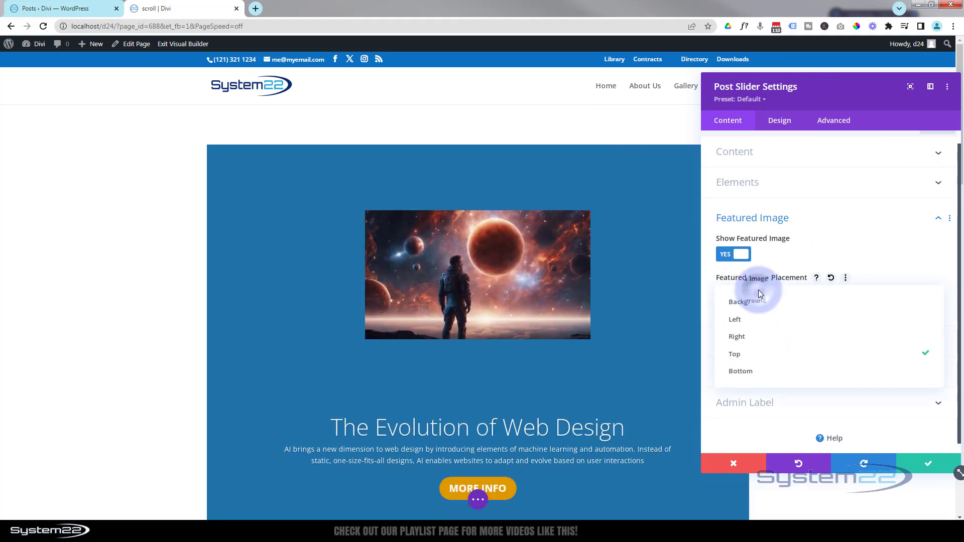
left_click(753, 372)
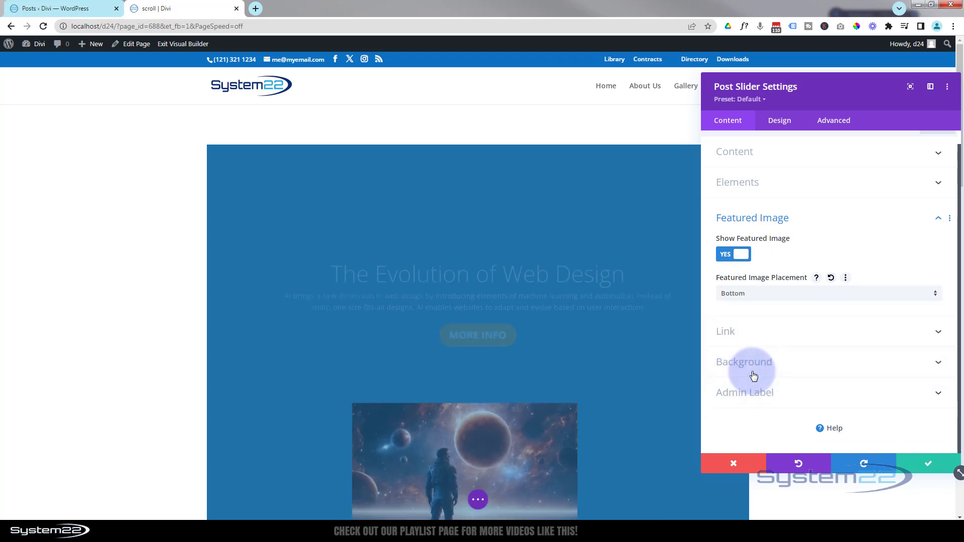
left_click(764, 294)
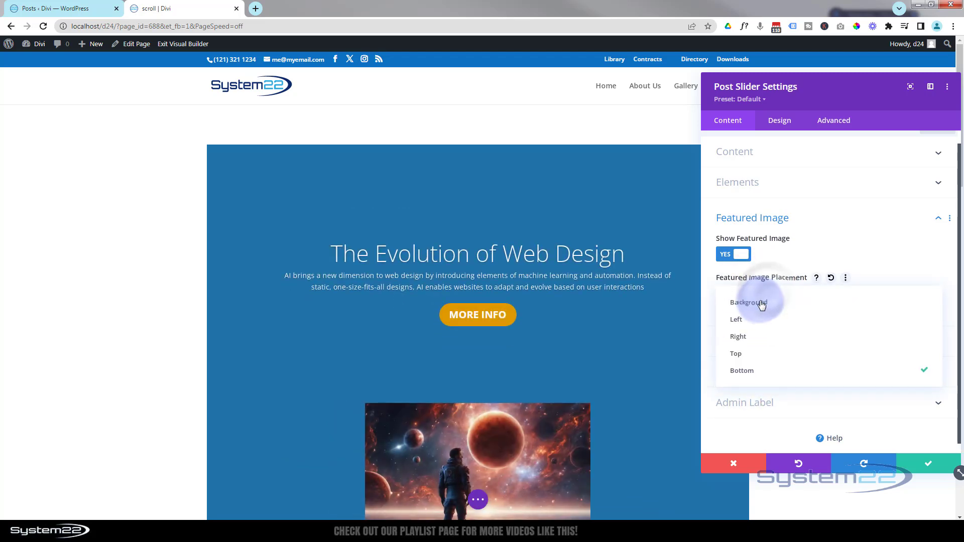
left_click(761, 303)
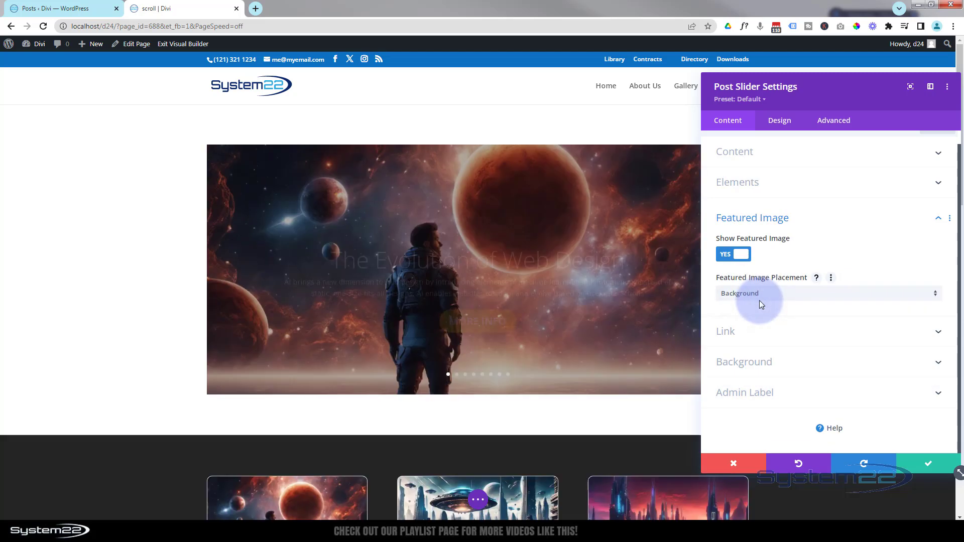
Open the "Predictive Design Elements" post for editing from the posts list and check its featured image.
left_click(45, 9)
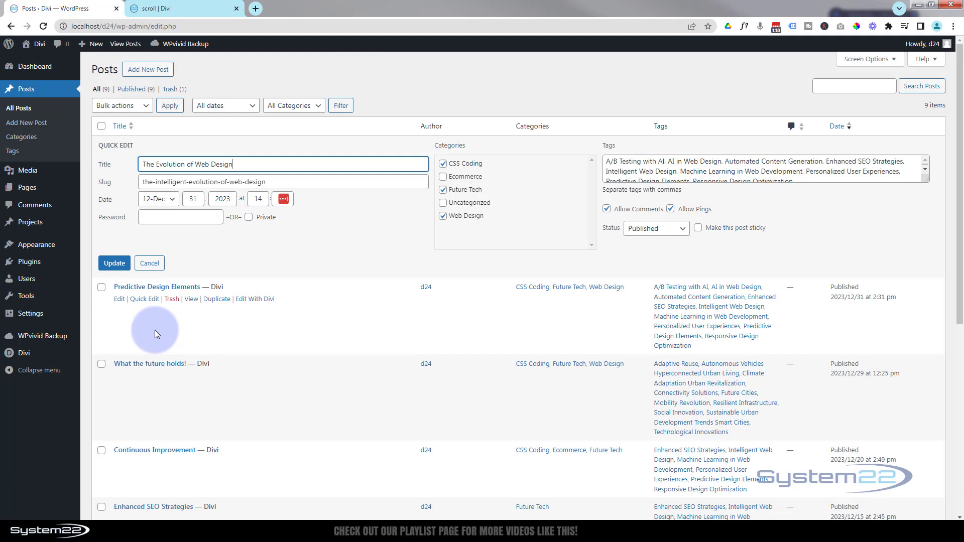
middle_click(119, 300)
left_click(188, 10)
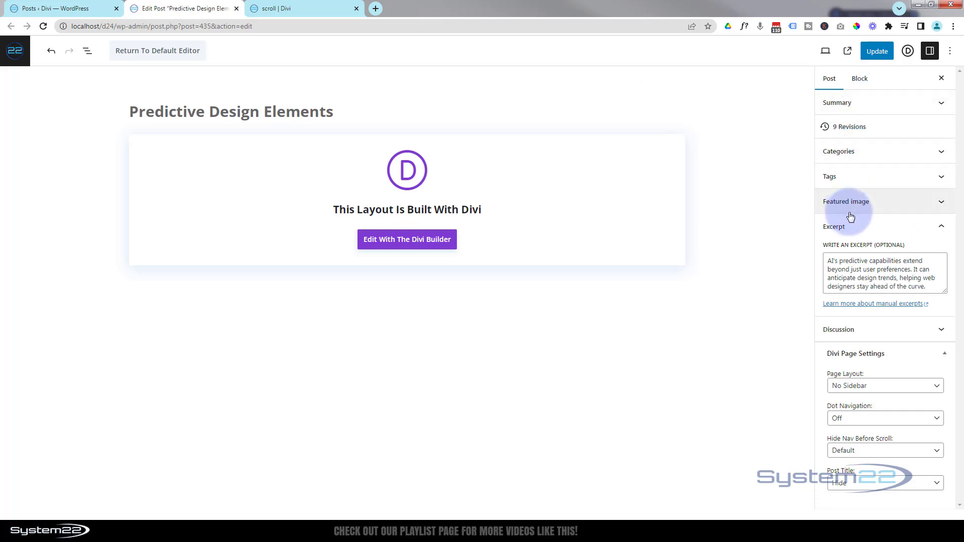
left_click(942, 230)
left_click(898, 203)
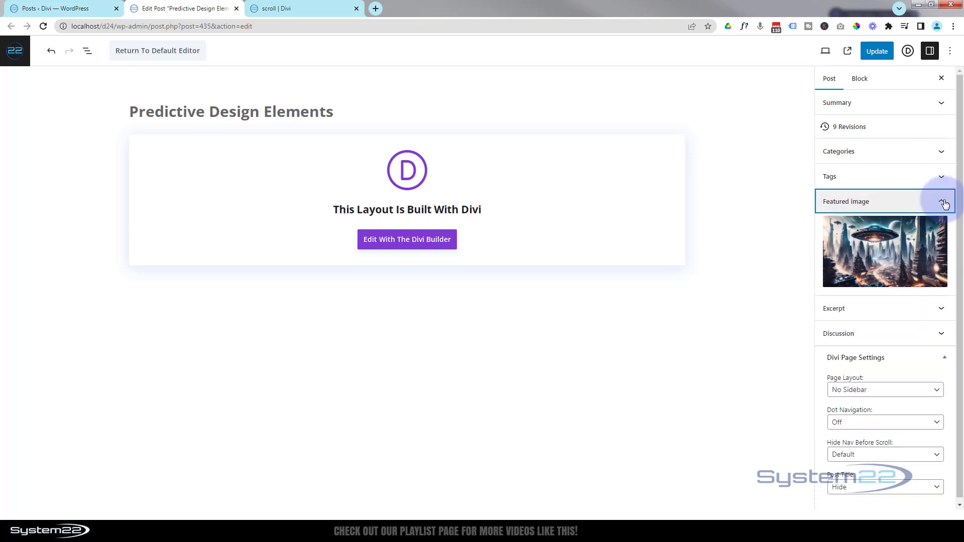
mouse_move(889, 272)
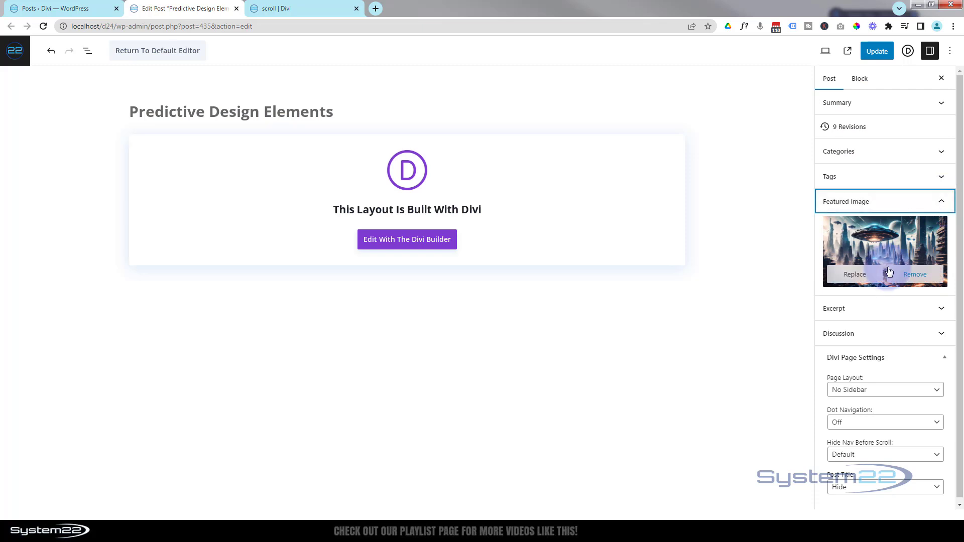
Return to the "scroll" page, check the slider's module link options, and save the module settings.
left_click(292, 10)
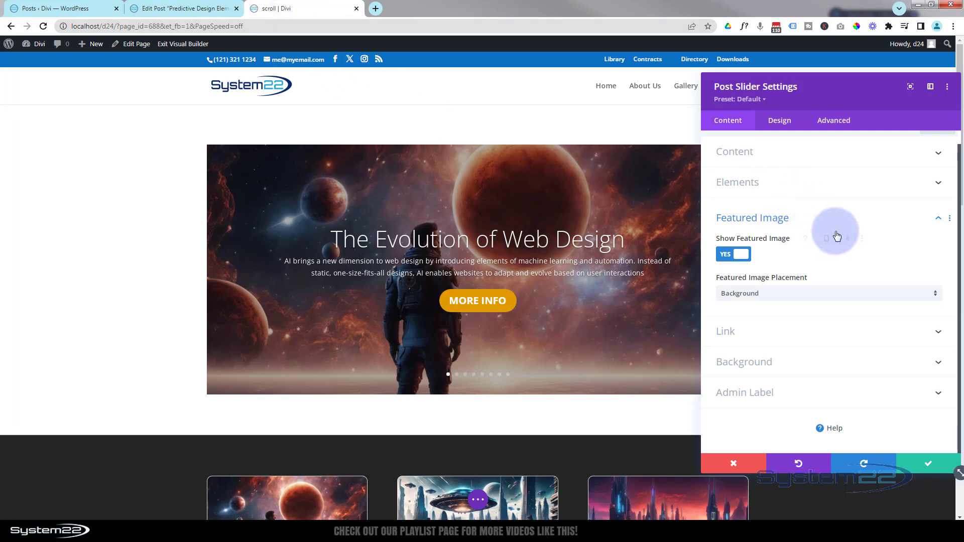
left_click(798, 333)
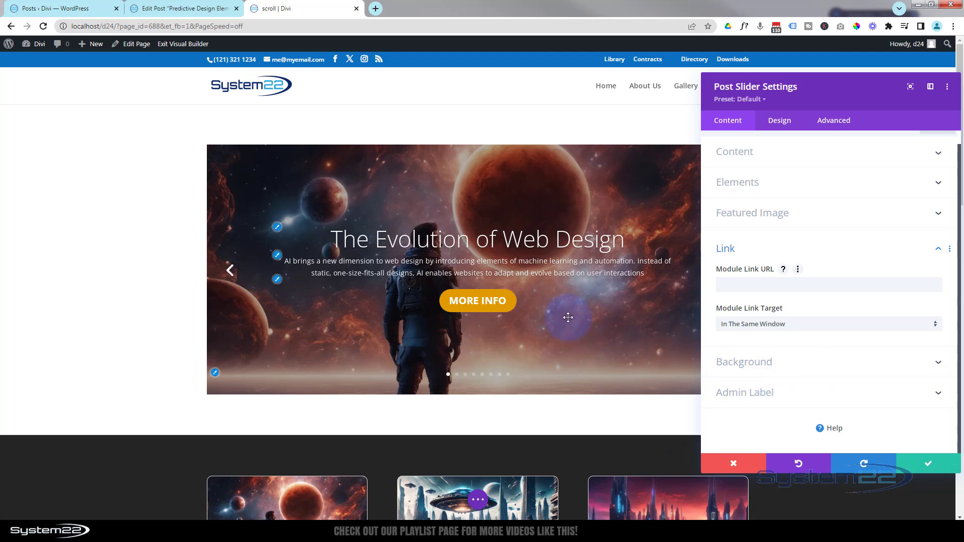
left_click(926, 465)
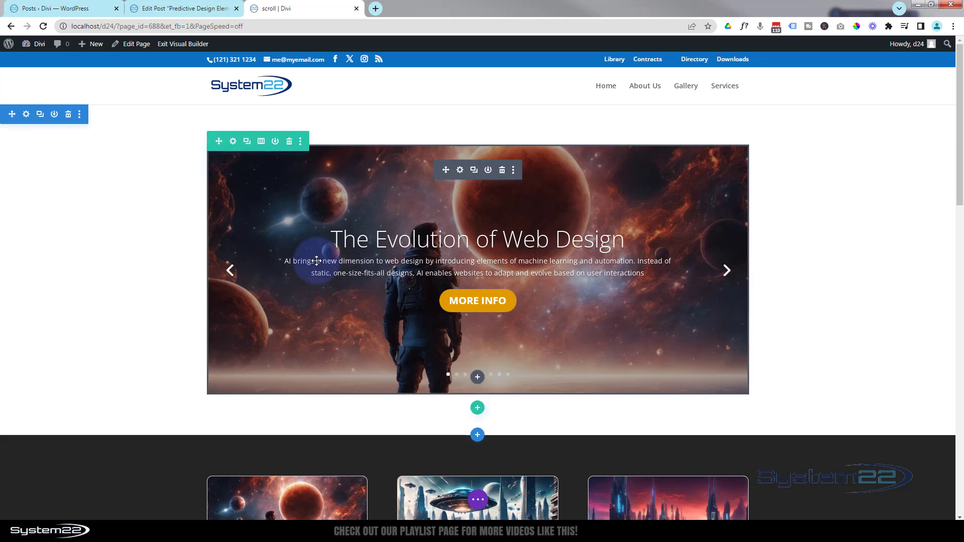
Set both the width and the max width of the row containing the post slider to 100%.
left_click(233, 143)
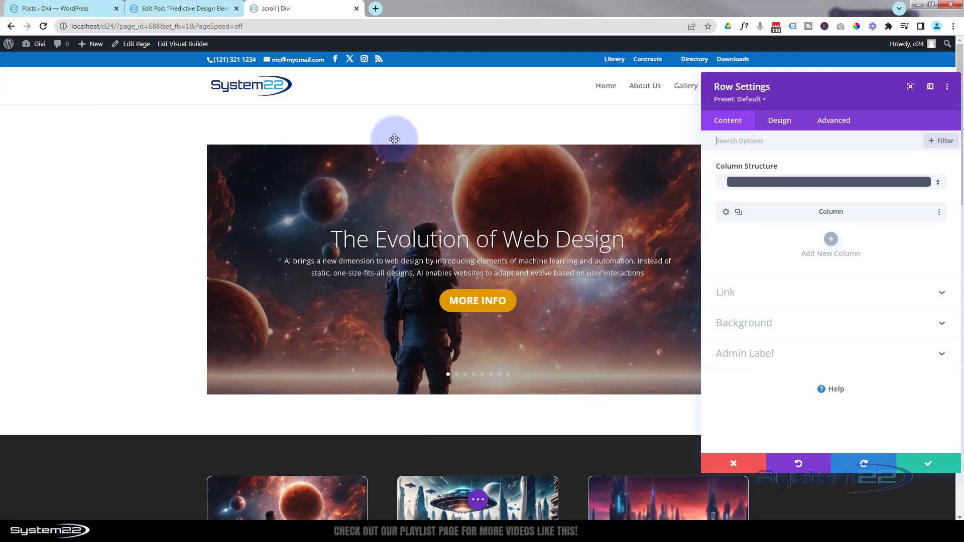
left_click(781, 121)
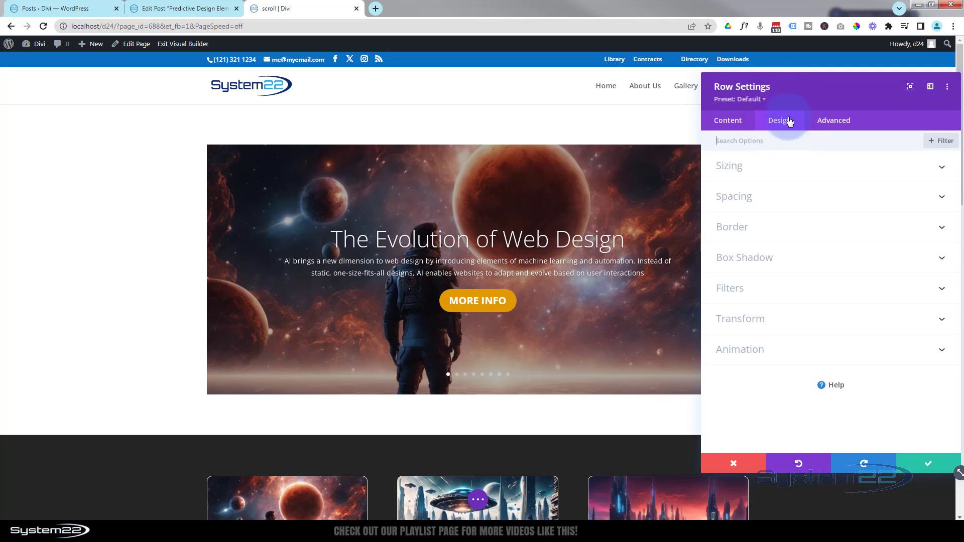
left_click(805, 169)
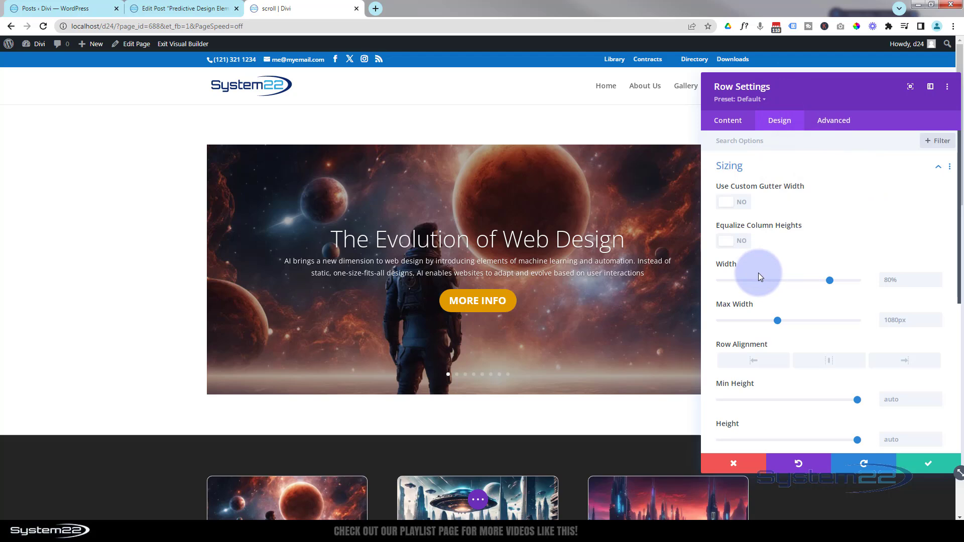
left_click_drag(830, 281, 870, 281)
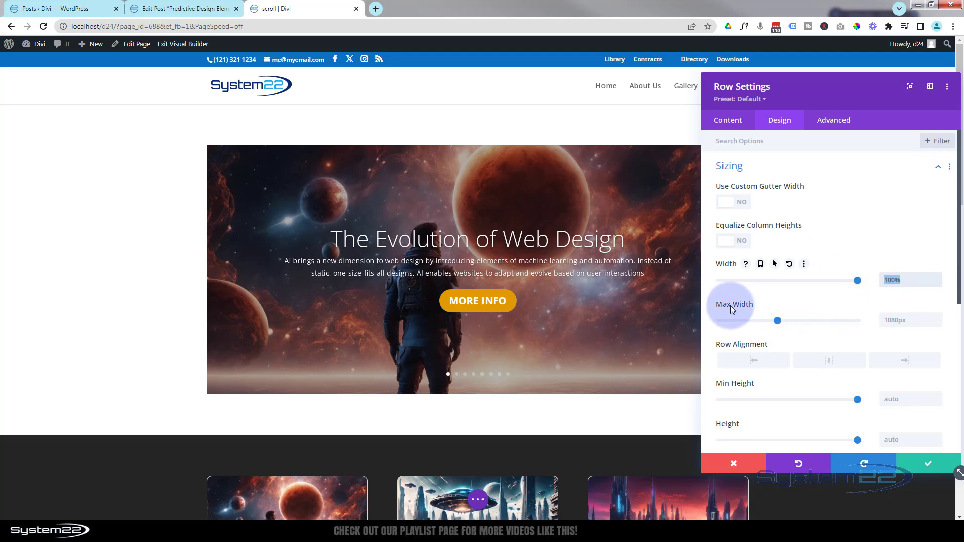
type("100%")
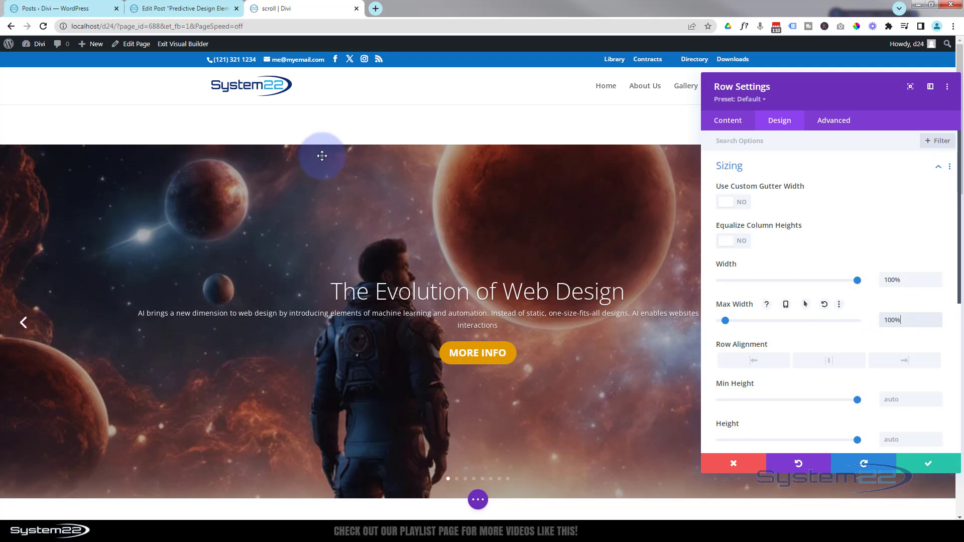
scroll(353, 416, "down", 3)
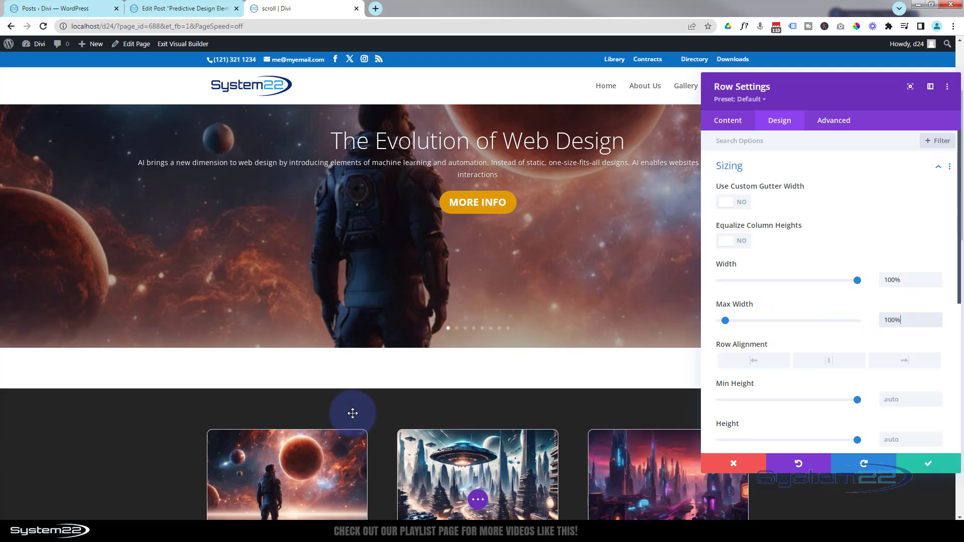
scroll(353, 413, "up", 2)
scroll(353, 412, "up", 1)
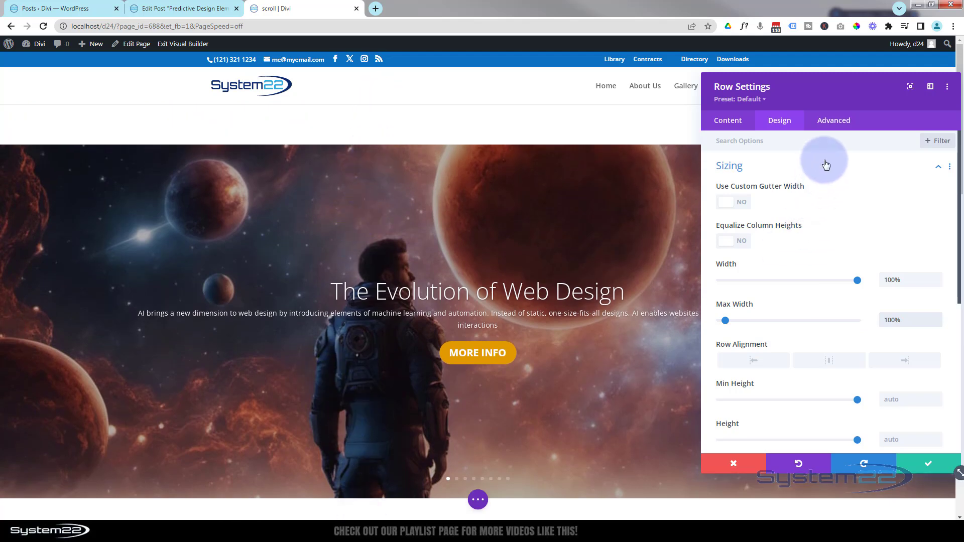
Set the row's top padding to 0px and link the bottom padding to the same value.
left_click(736, 171)
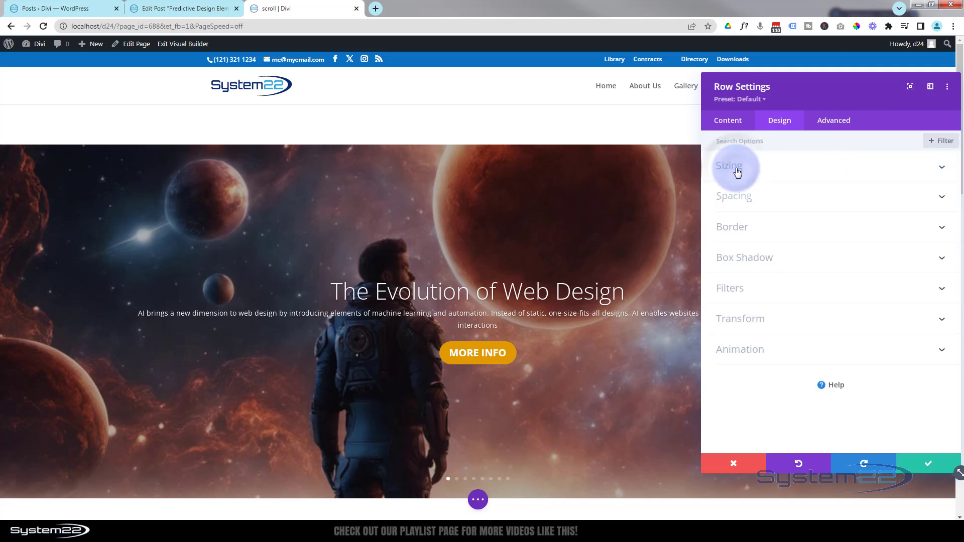
left_click(805, 202)
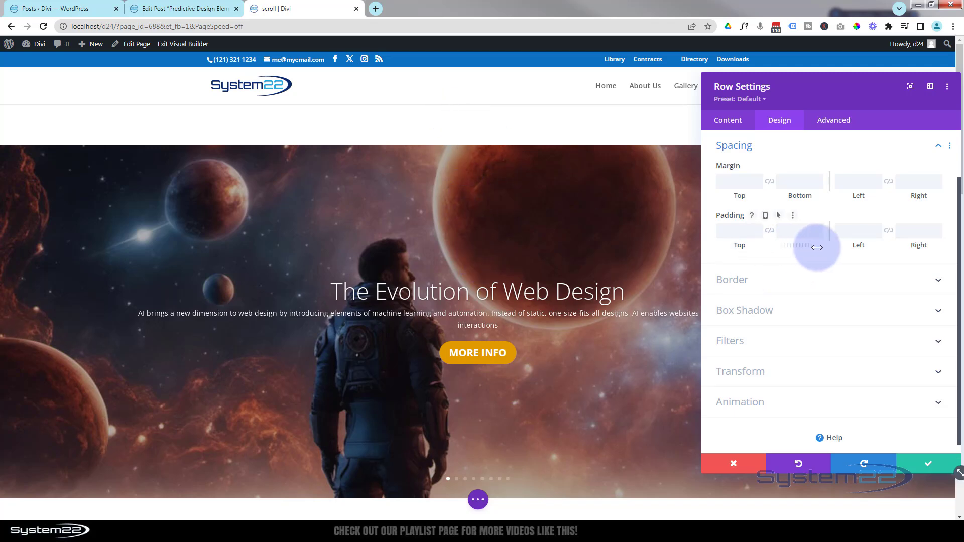
left_click(786, 161)
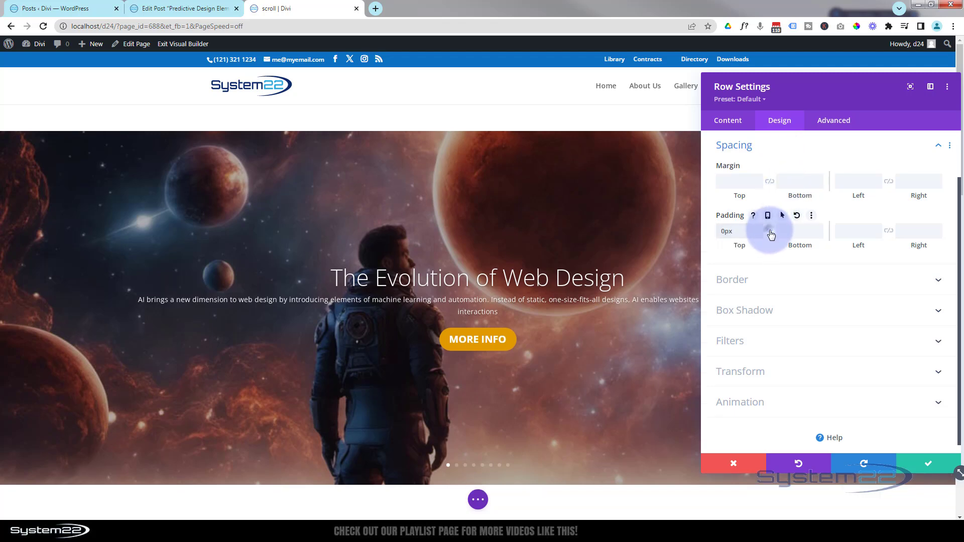
left_click(770, 231)
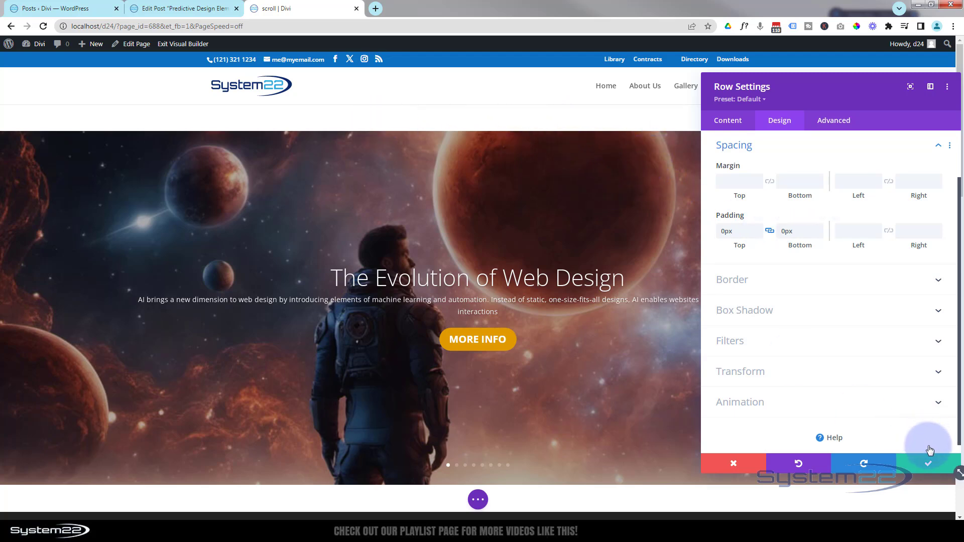
Save the row settings, and set the slider section's top and bottom padding to 0px, saving the section settings.
left_click(930, 463)
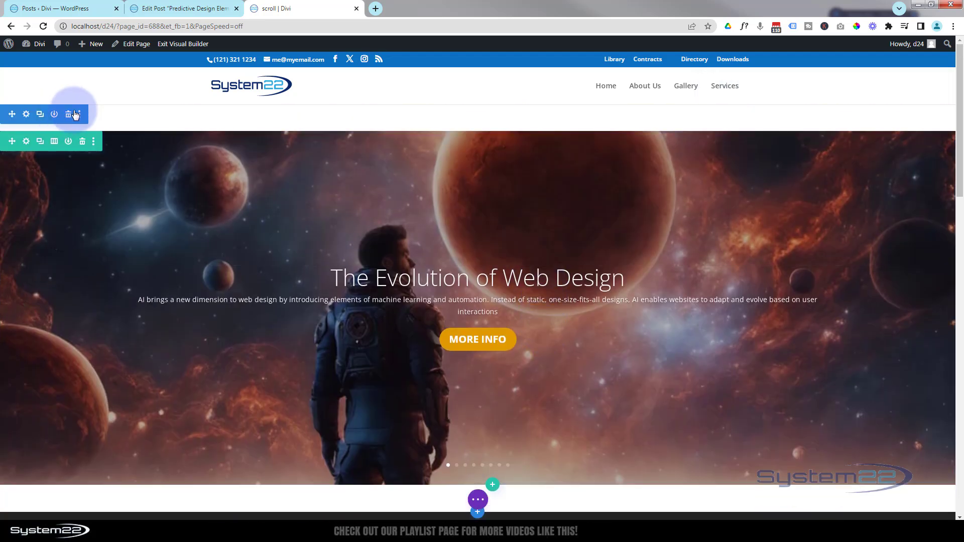
left_click(25, 118)
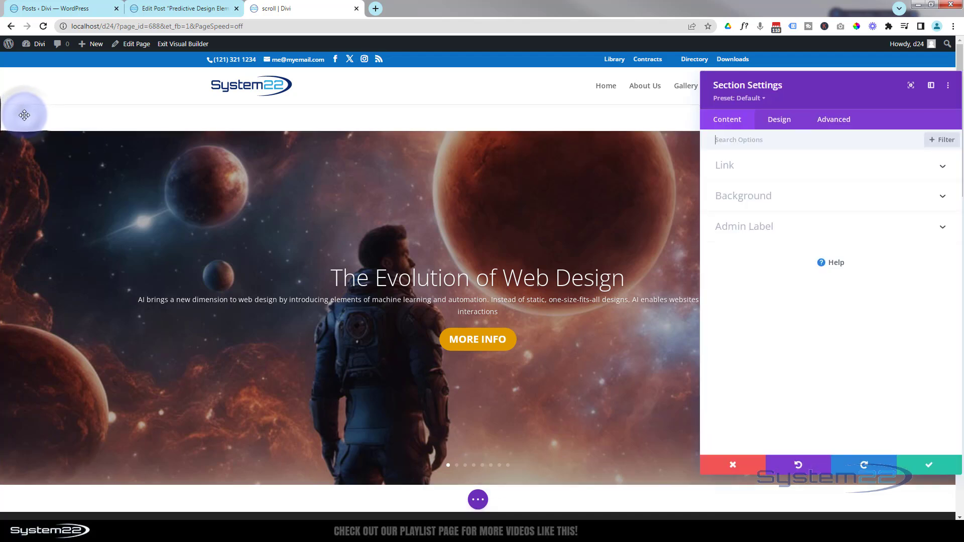
left_click(795, 123)
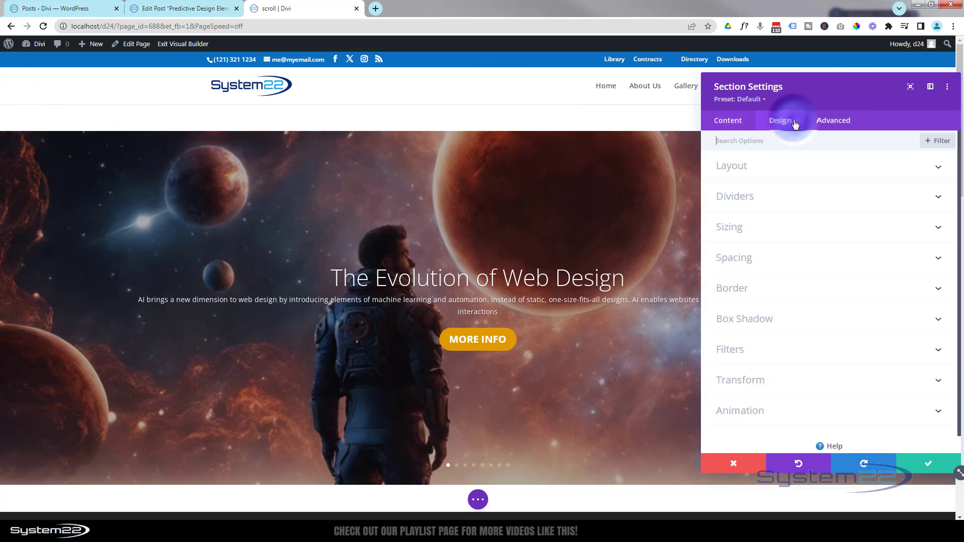
left_click(787, 262)
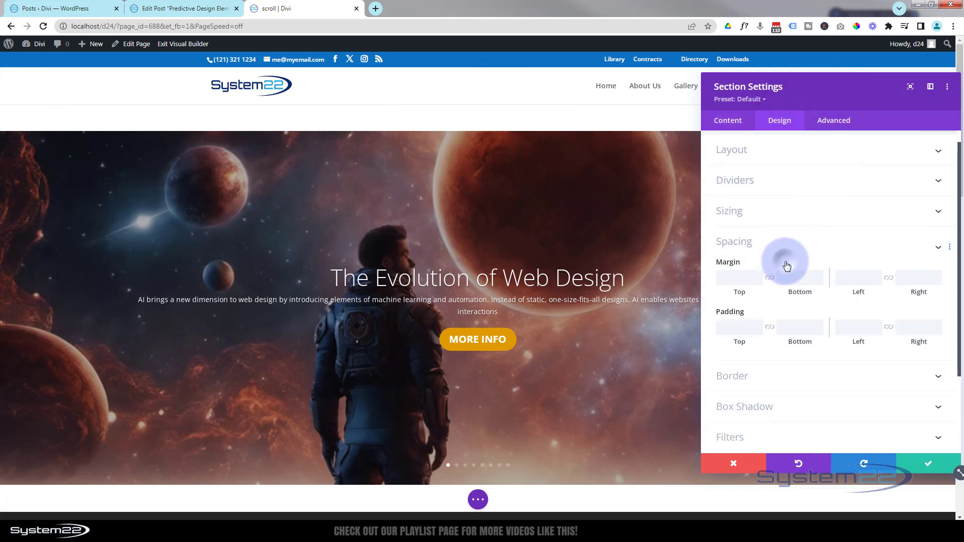
left_click(738, 230)
type("0")
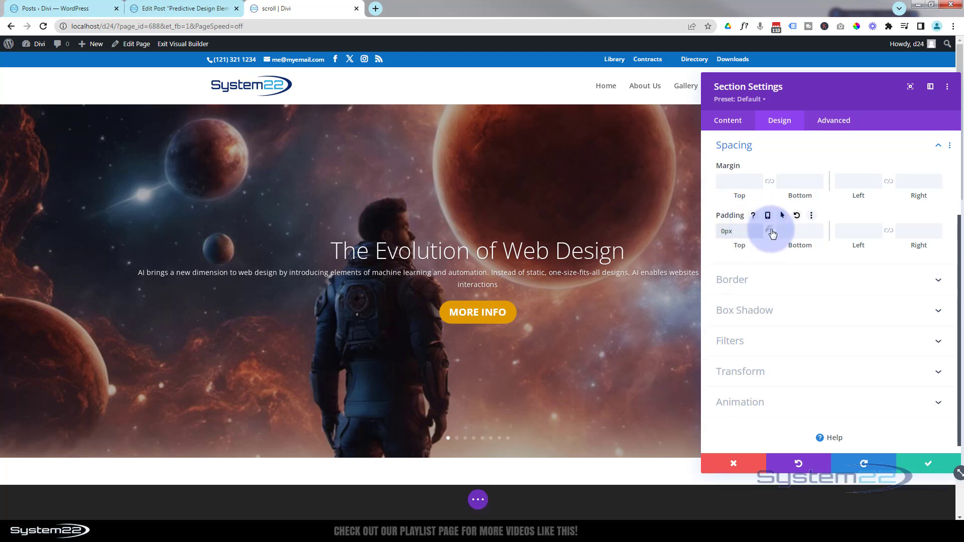
left_click(770, 231)
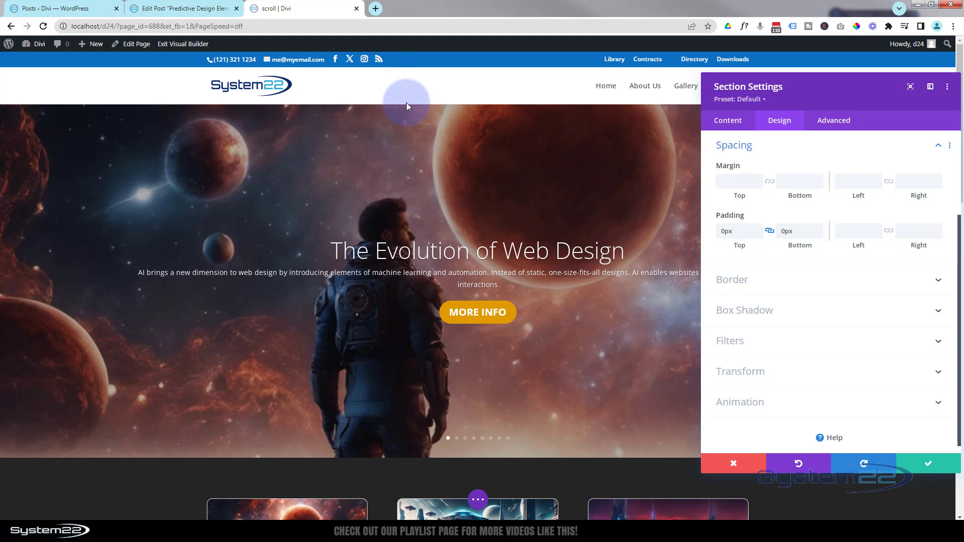
scroll(411, 468, "down", 7)
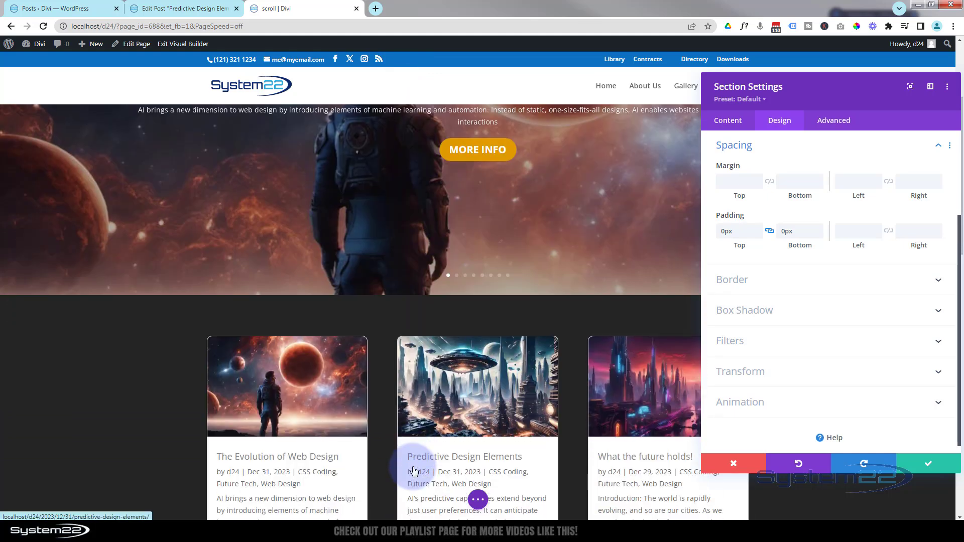
scroll(414, 470, "down", 3)
scroll(412, 465, "up", 8)
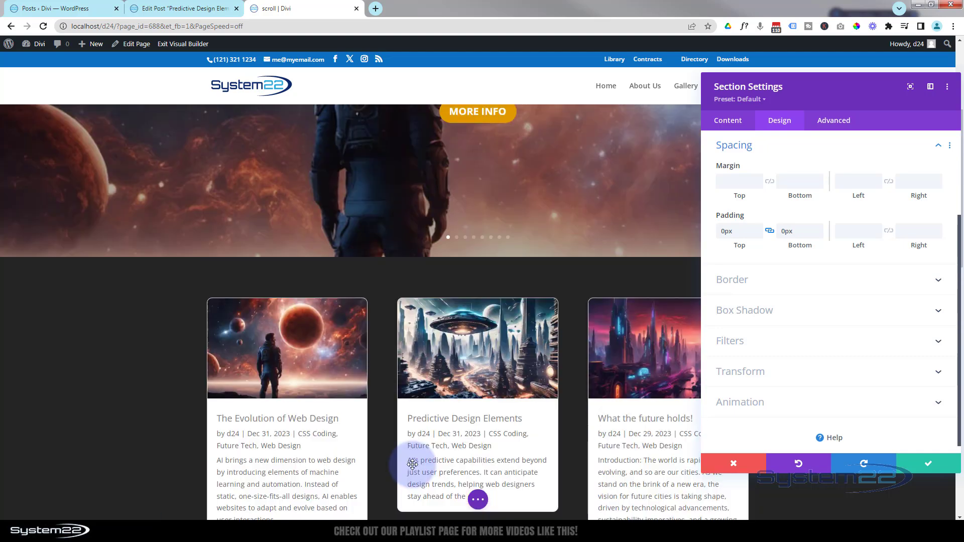
scroll(412, 464, "up", 1)
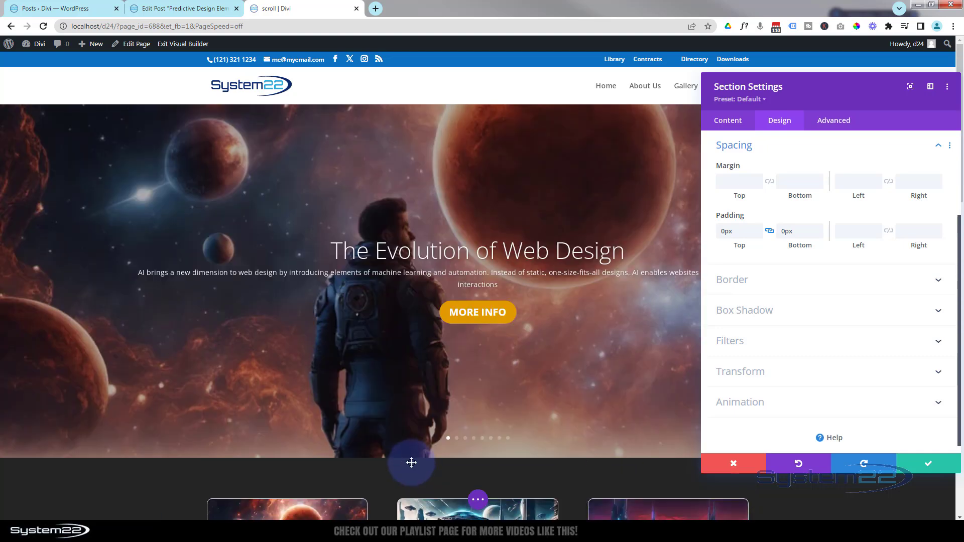
left_click(929, 465)
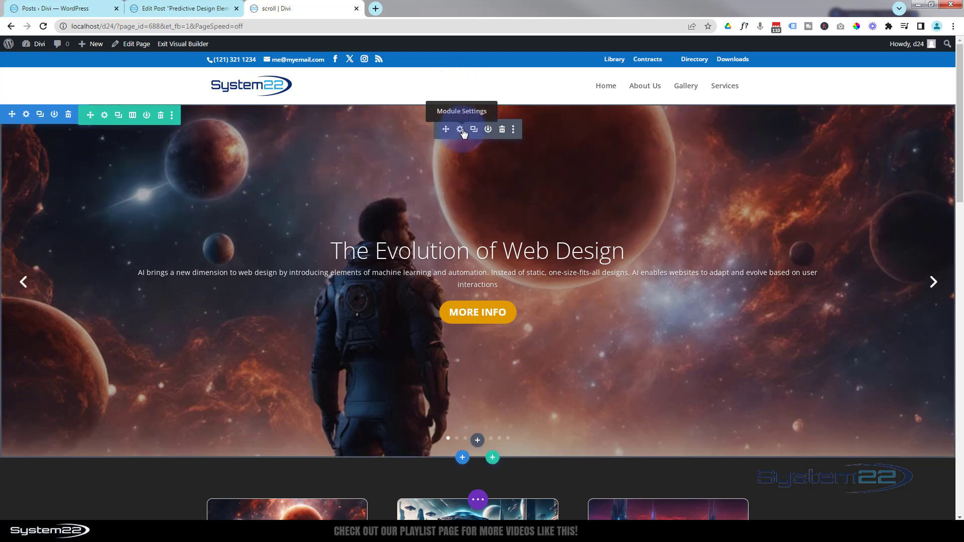
Examine the overlay, navigation, image, text and title text design options in the post slider's module settings.
left_click(460, 130)
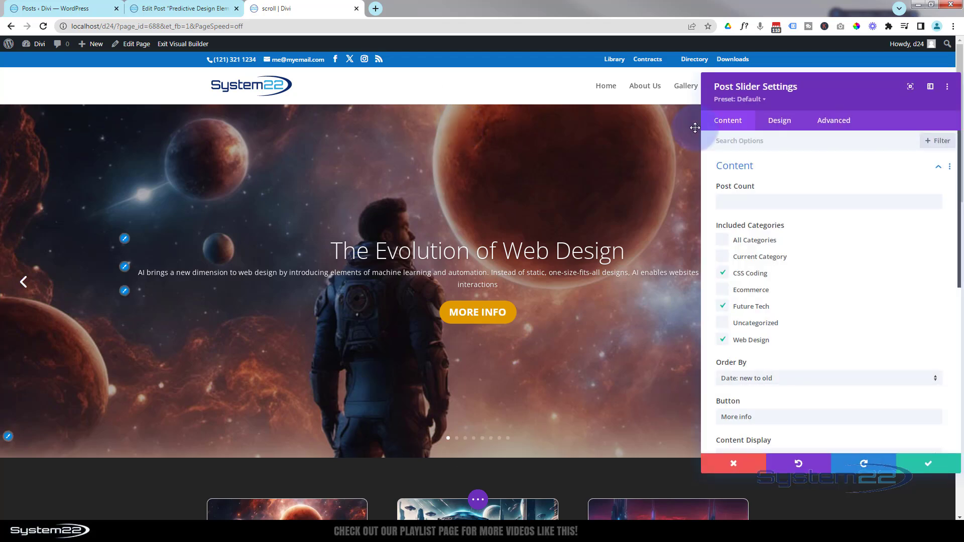
left_click(784, 122)
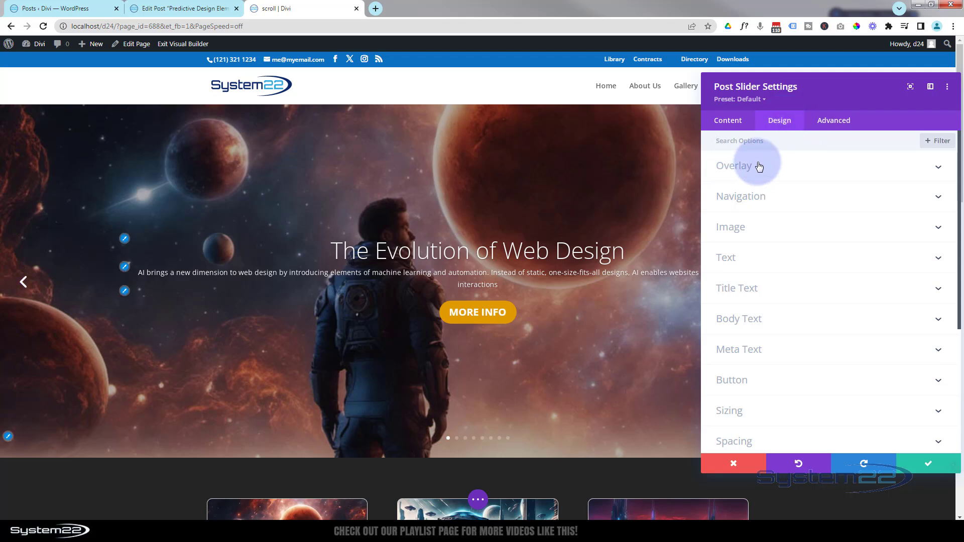
left_click(789, 175)
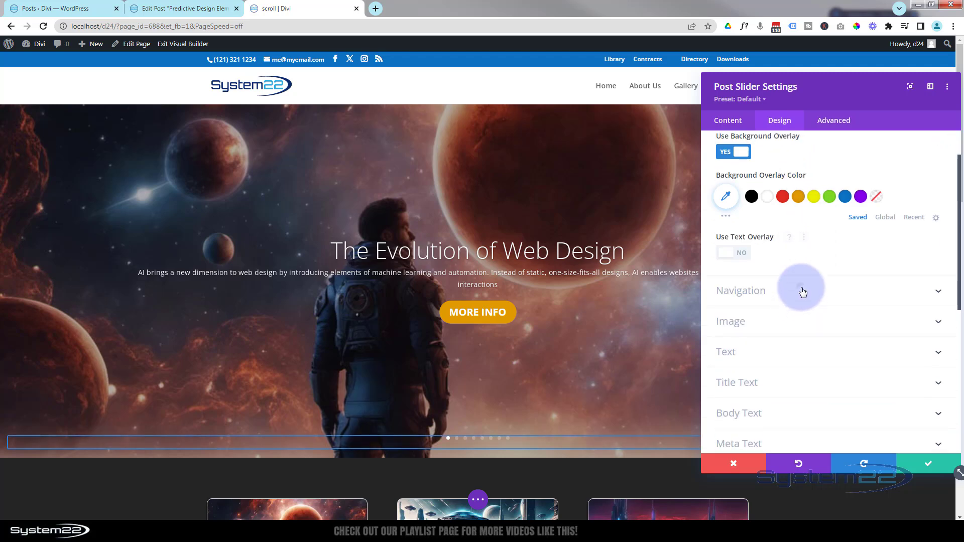
left_click(801, 292)
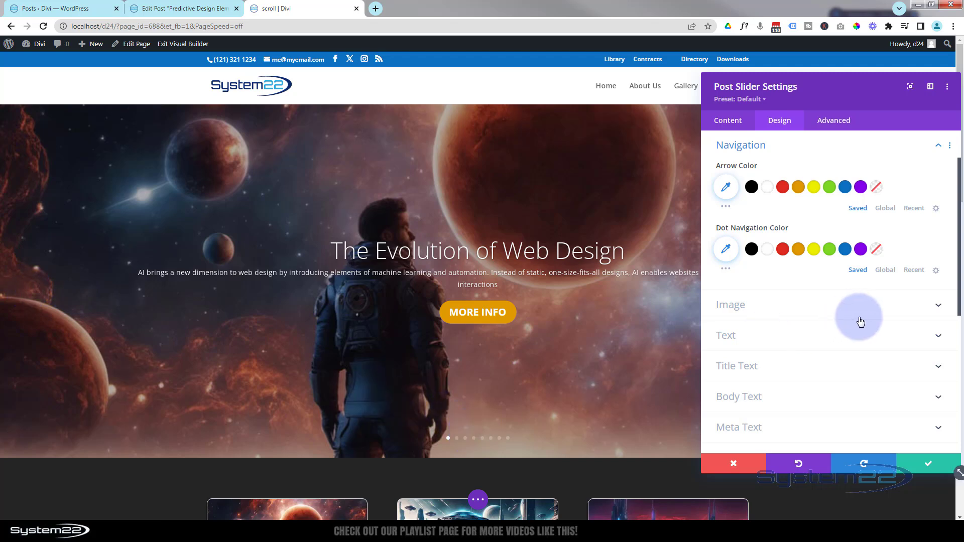
scroll(834, 301, "down", 2)
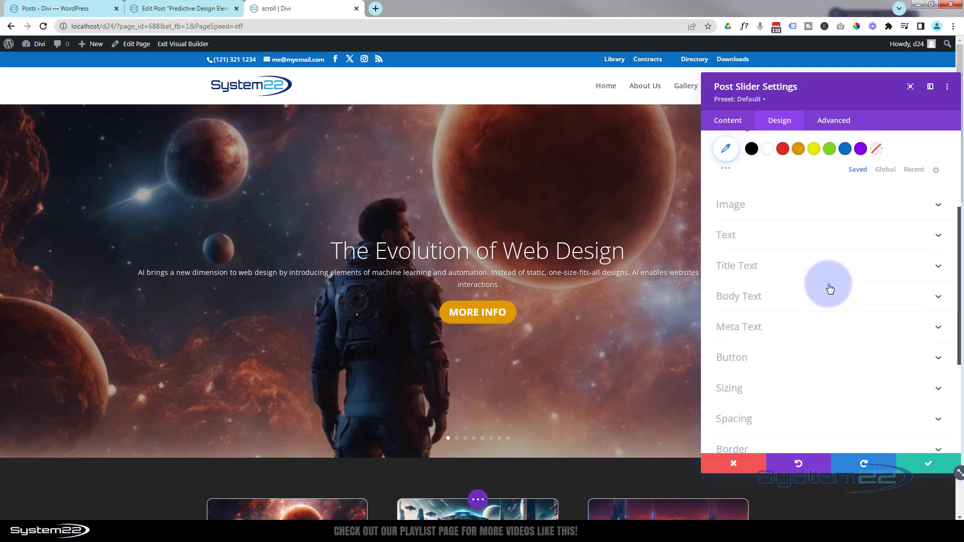
left_click(786, 209)
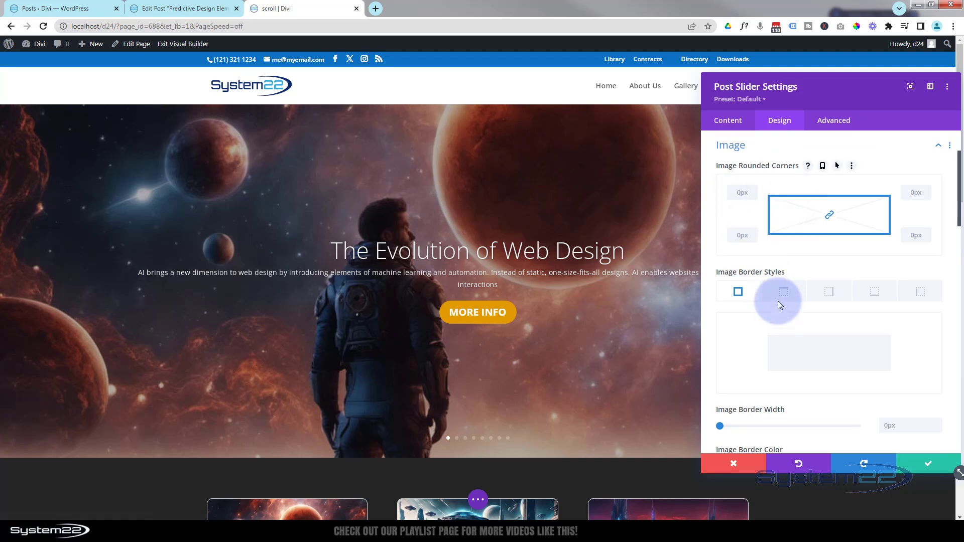
scroll(778, 300, "down", 10)
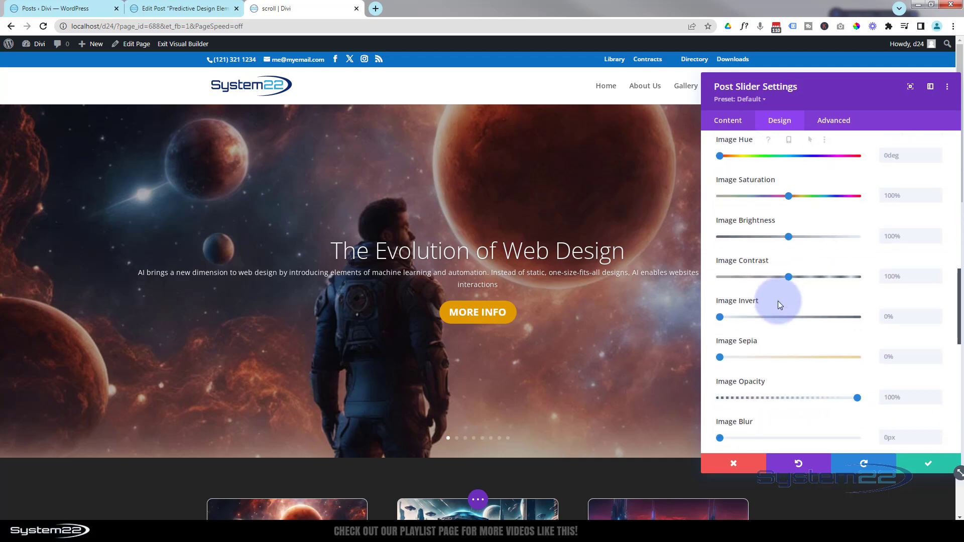
scroll(779, 300, "down", 6)
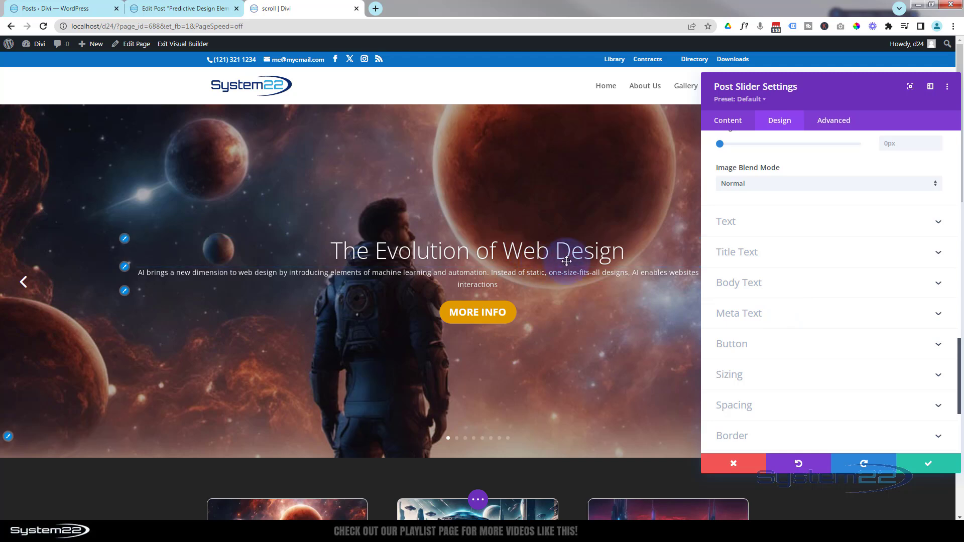
left_click(798, 222)
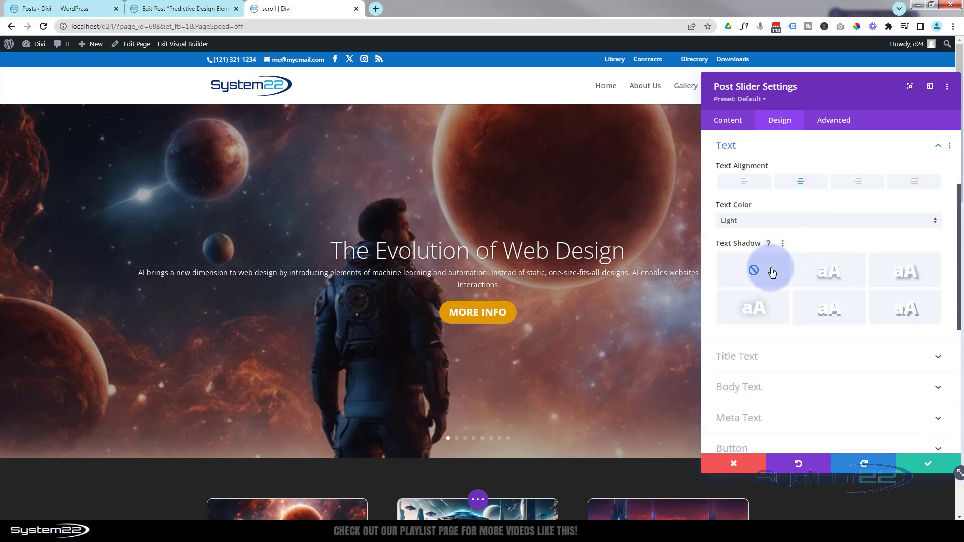
left_click(783, 357)
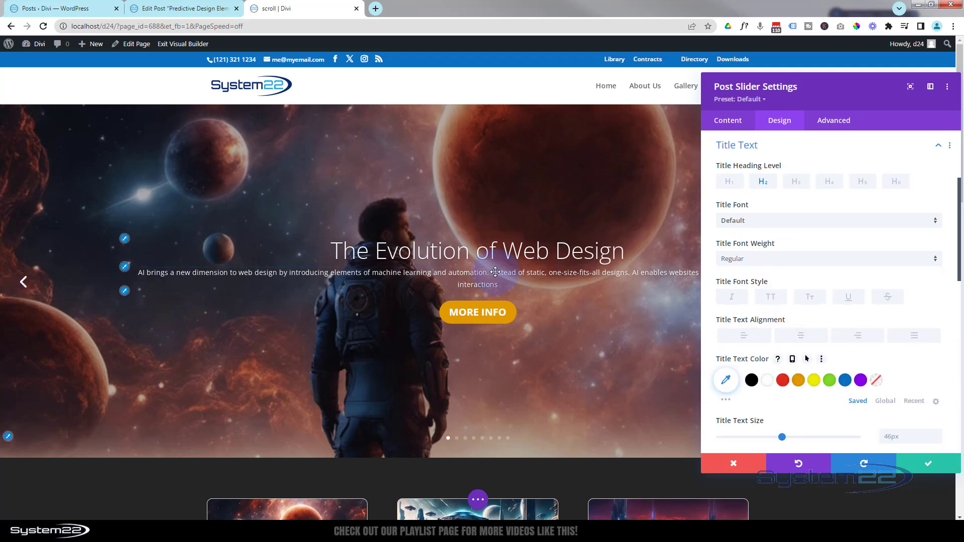
left_click(770, 224)
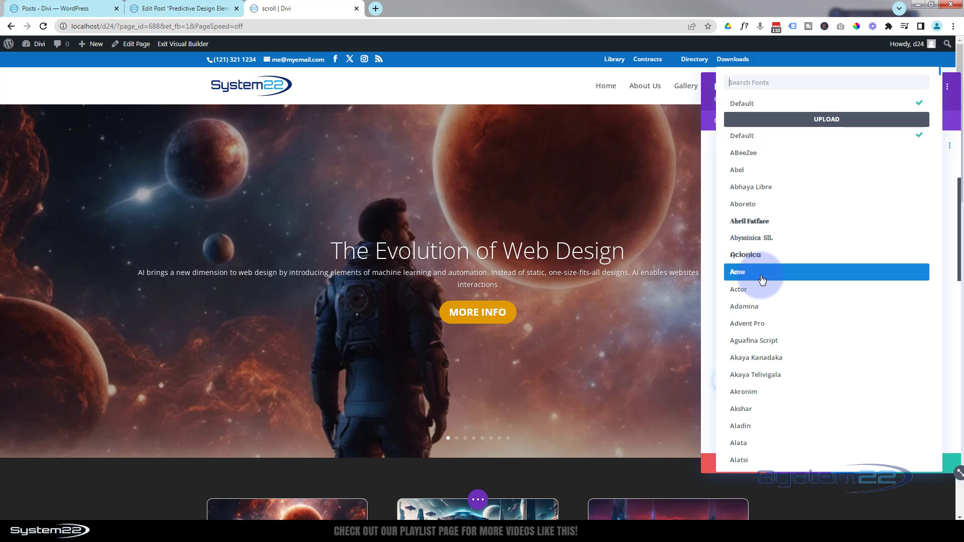
left_click(709, 200)
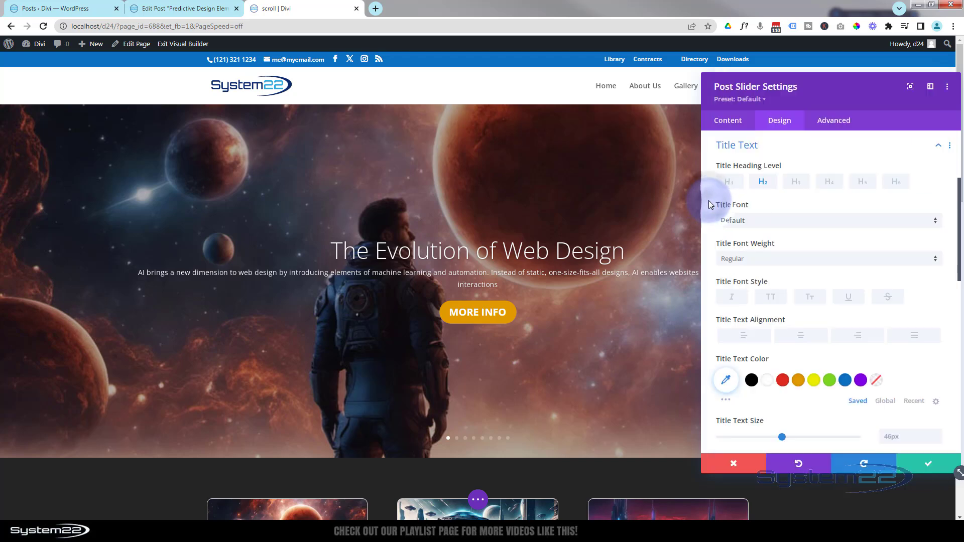
scroll(803, 224, "down", 7)
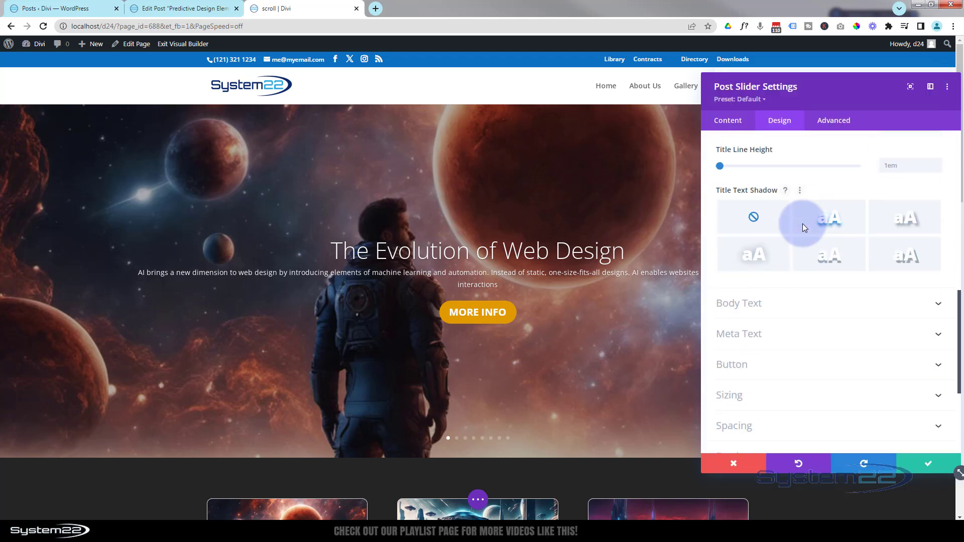
scroll(802, 224, "down", 4)
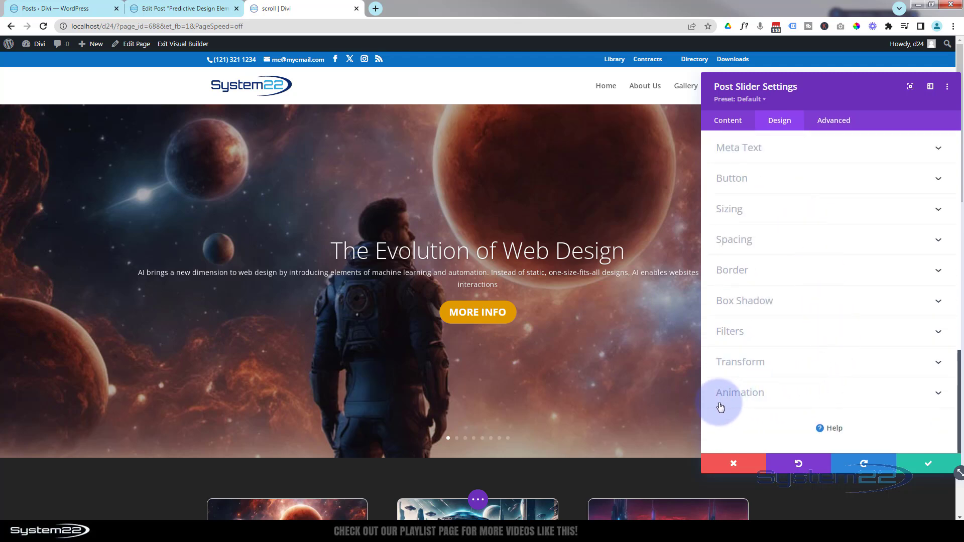
Try the Fade, Slide and Bounce animation styles on the post slider and return the style to None.
left_click(827, 390)
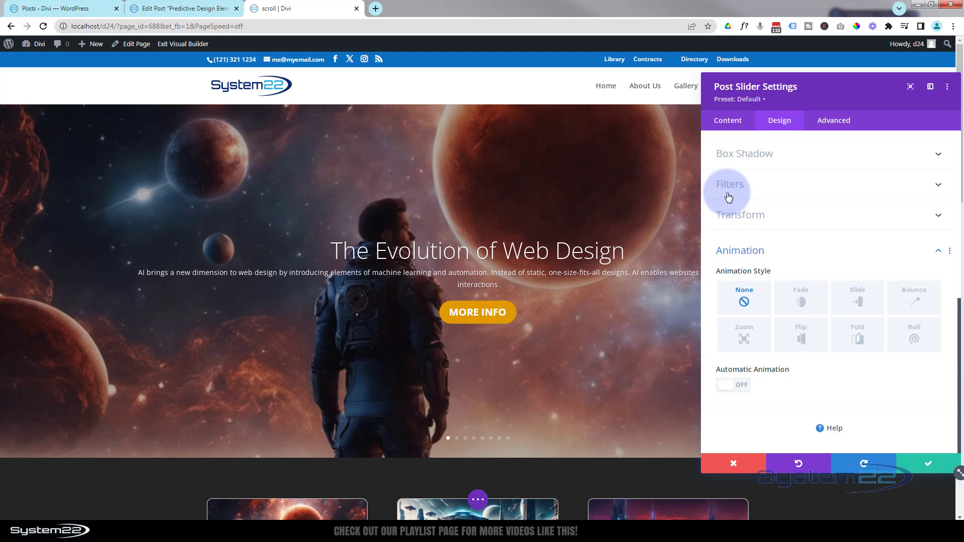
left_click(802, 301)
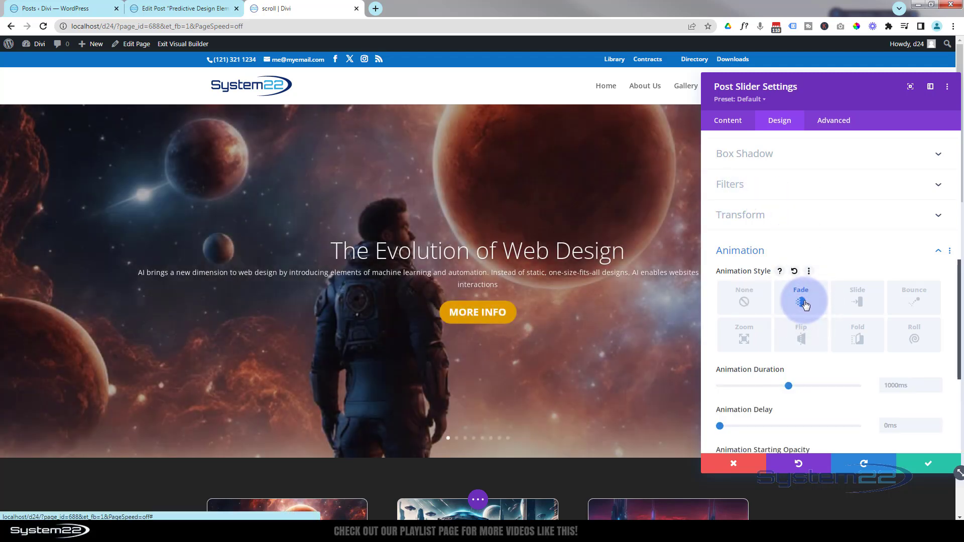
left_click(859, 306)
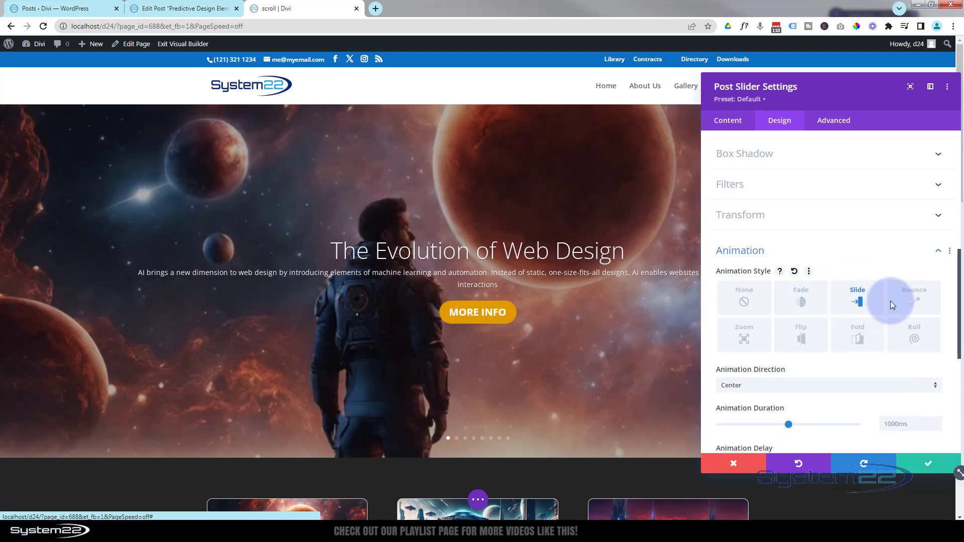
left_click(910, 304)
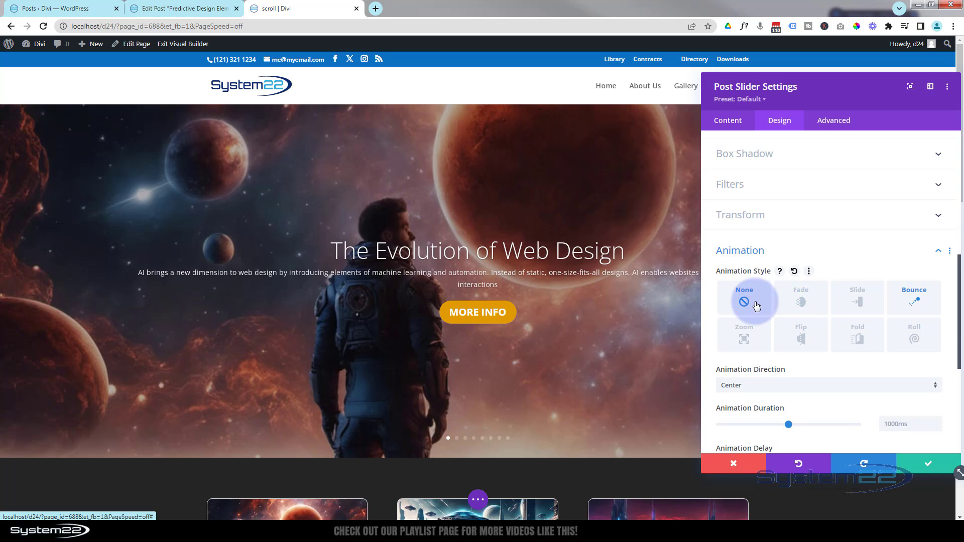
left_click(756, 304)
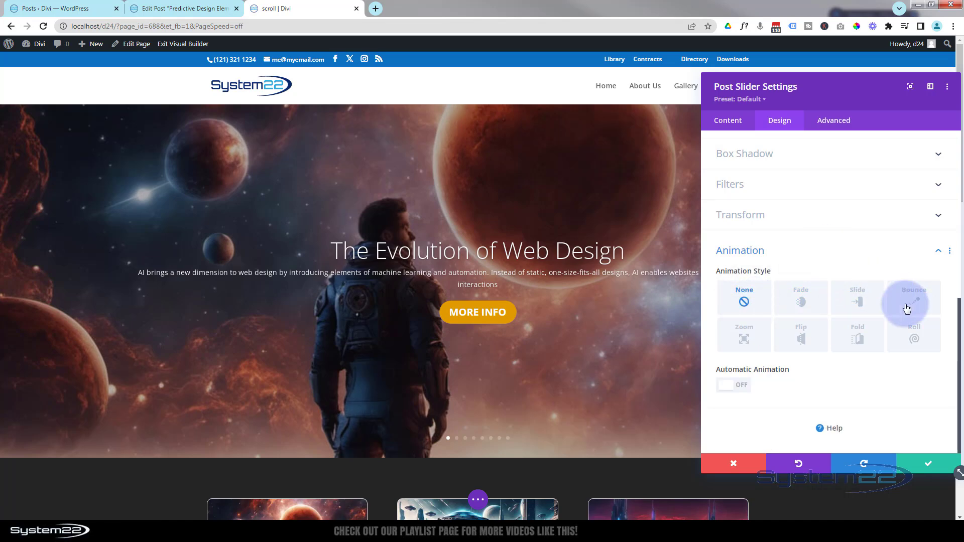
Turn on the post slider's automatic animation with a speed of 5000 ms and save the module settings.
left_click(743, 388)
scroll(769, 368, "down", 2)
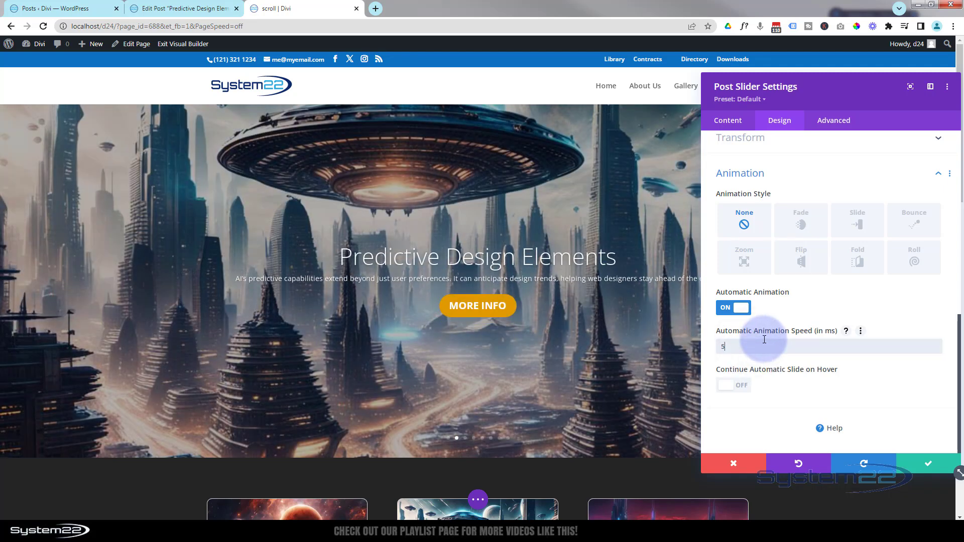
type("000")
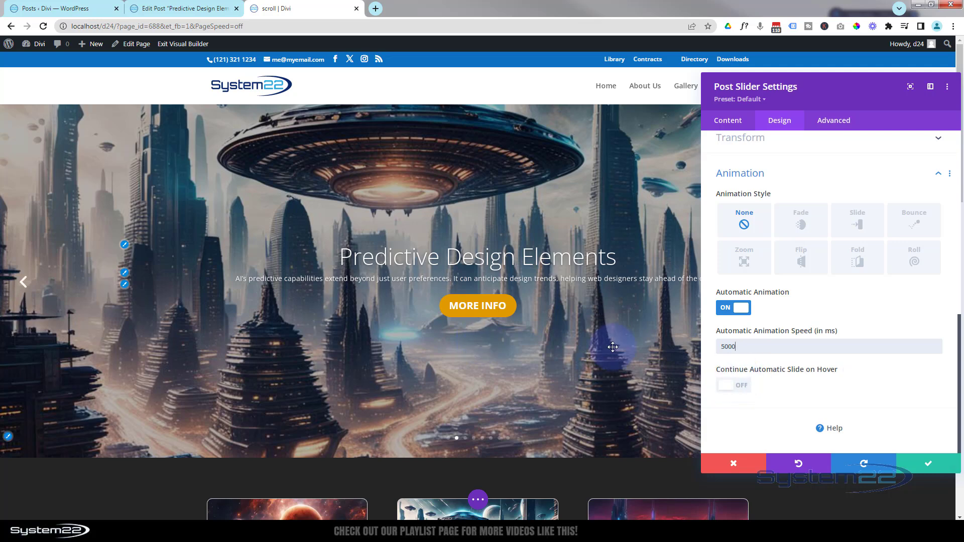
left_click(722, 346)
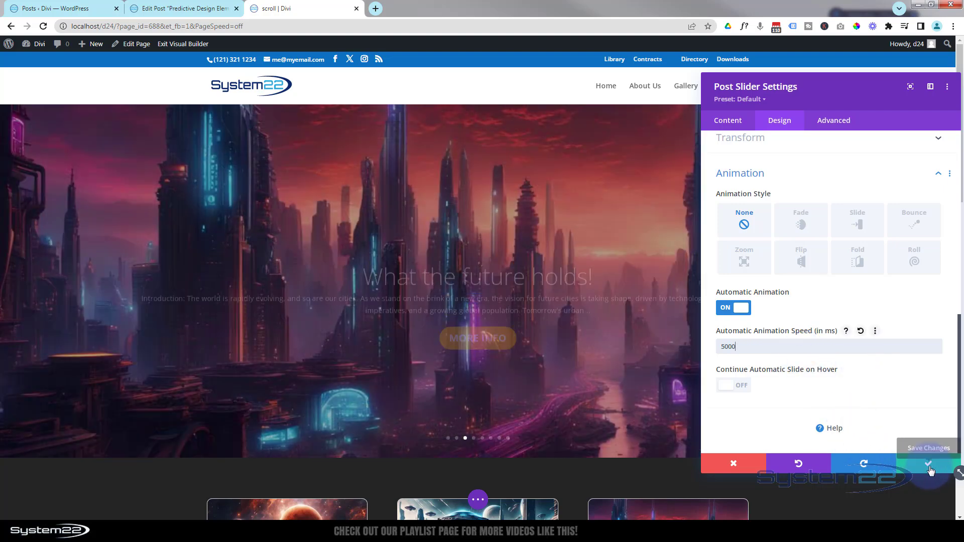
left_click(930, 466)
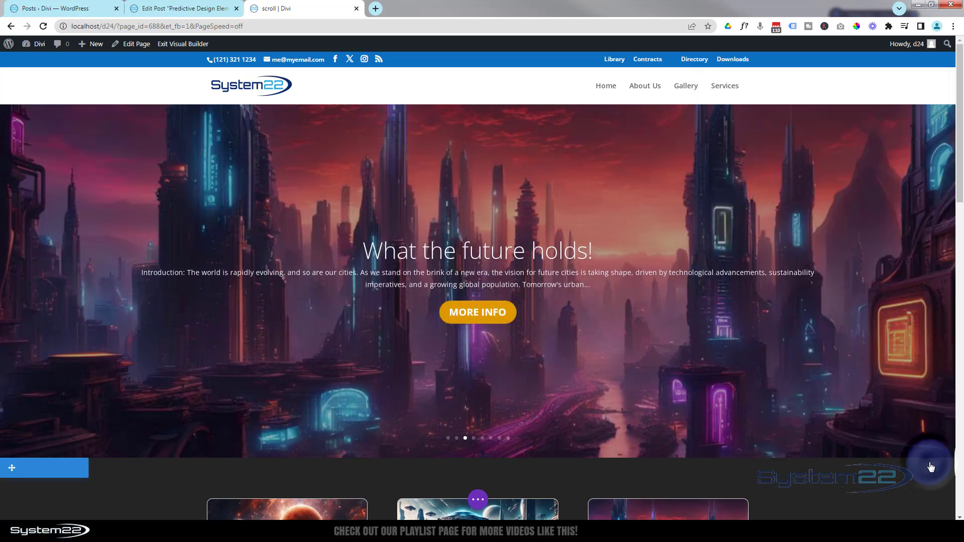
Save the "scroll" page and exit the visual builder to view the slider on the live page.
left_click(478, 499)
left_click(873, 500)
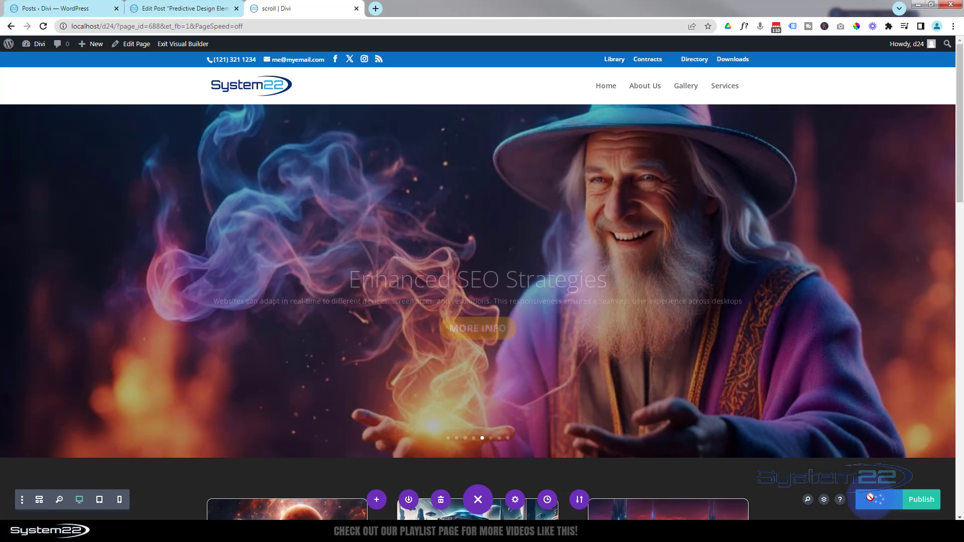
left_click(172, 43)
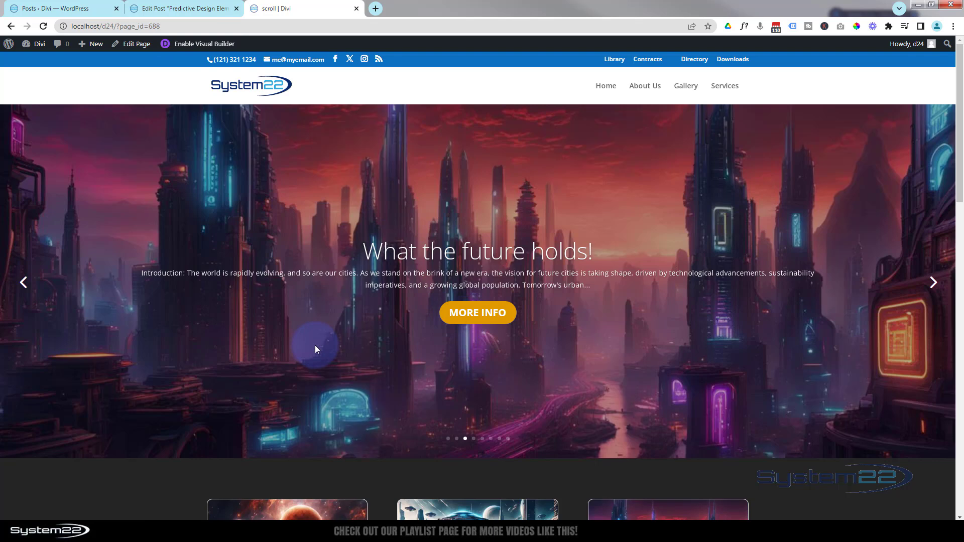
Test the live post slider's arrow and dot navigation, ending on the "What the future holds!" slide.
left_click(933, 283)
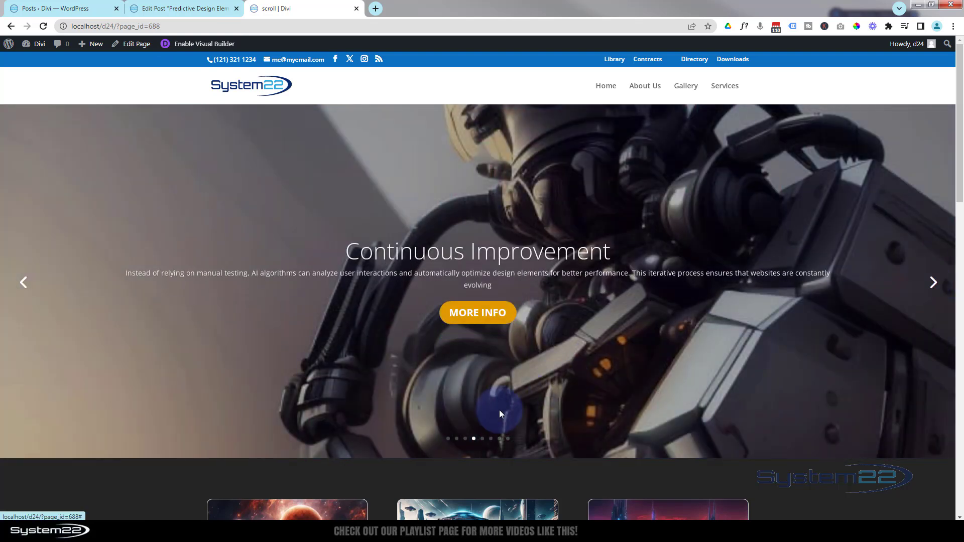
left_click(482, 440)
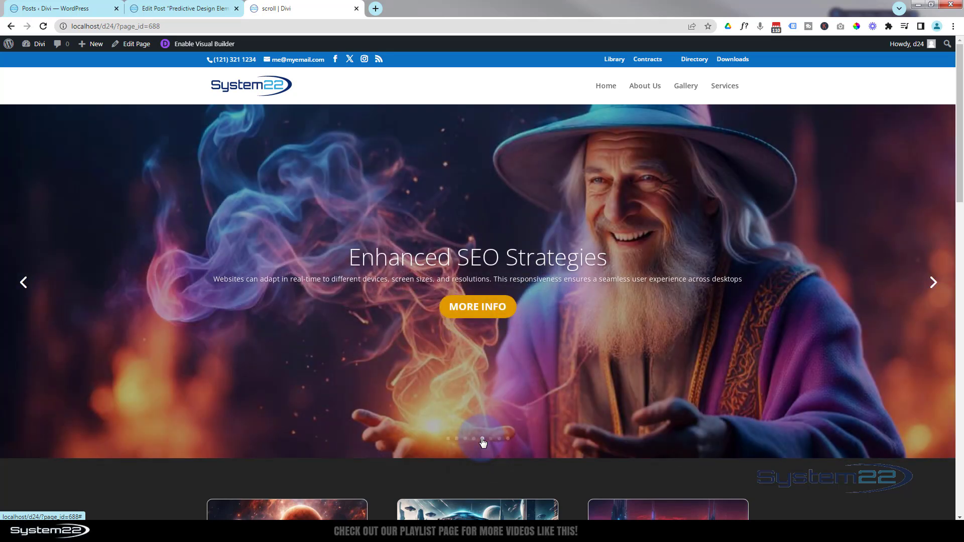
left_click(466, 432)
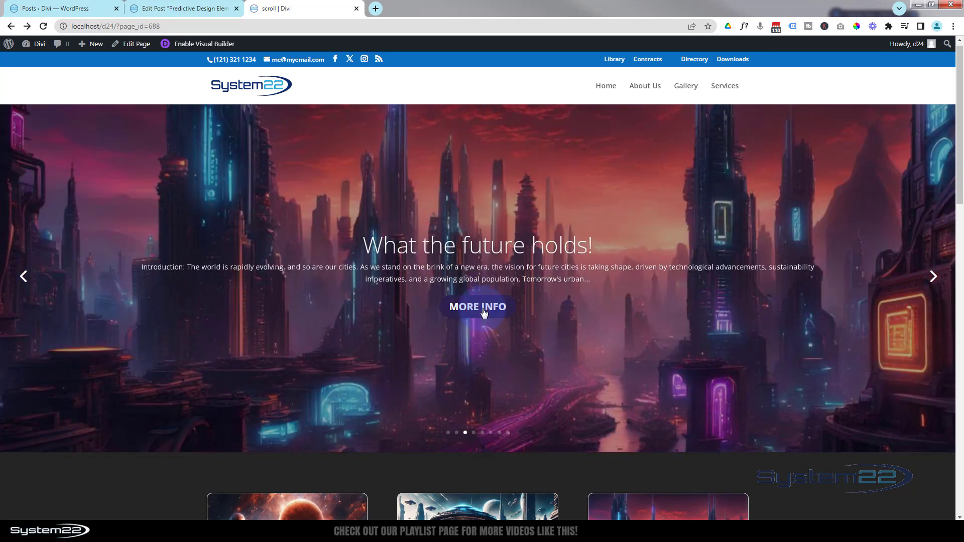
Open the full post from the "What the future holds!" slide, look through it and return to the "scroll" page.
left_click(484, 310)
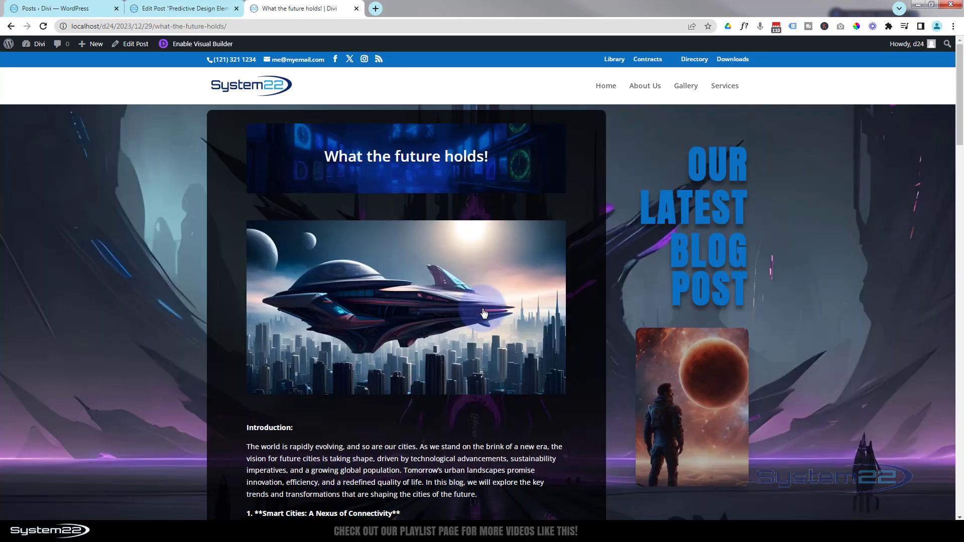
scroll(522, 300, "down", 5)
scroll(526, 300, "down", 6)
scroll(340, 253, "up", 10)
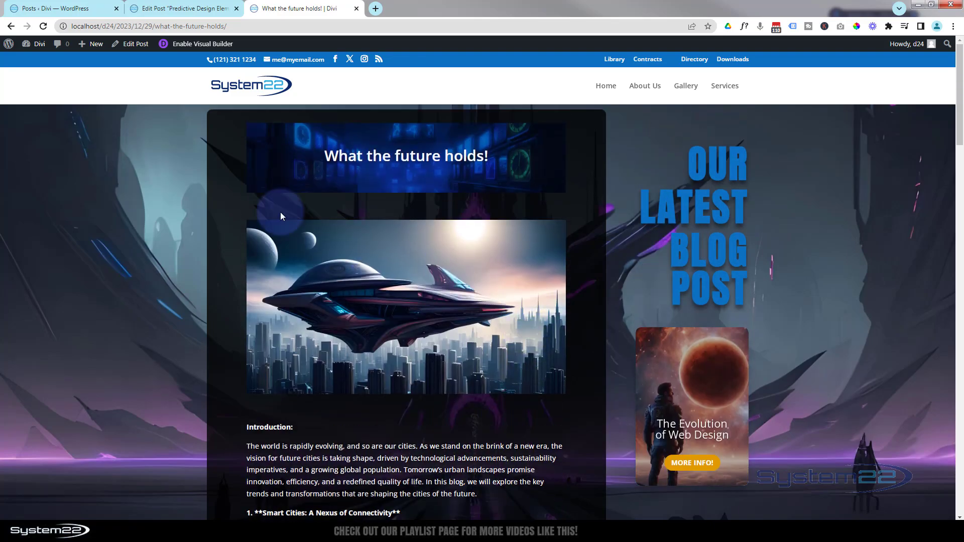
left_click(9, 26)
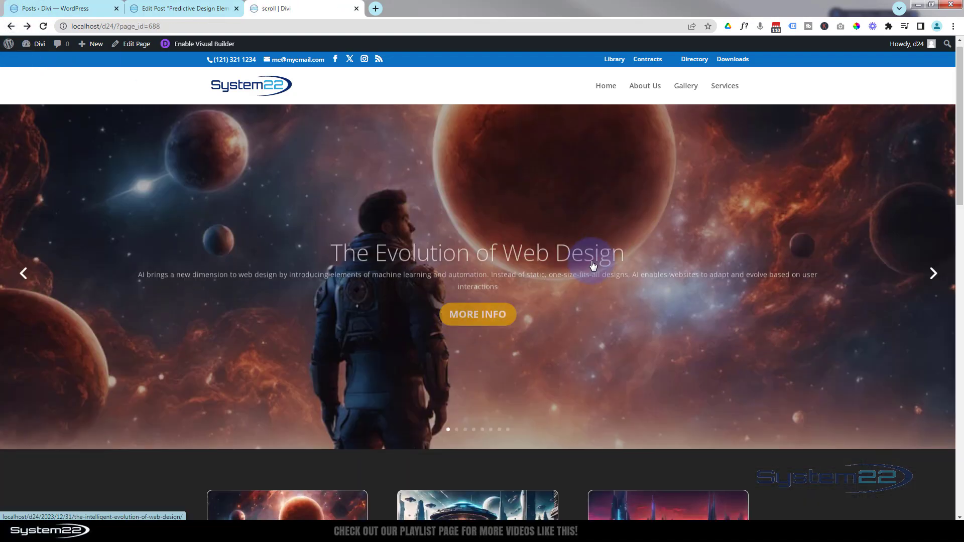
Look over the blog post grid below the slider on the live page and return to the slider.
scroll(592, 263, "down", 10)
scroll(591, 259, "down", 4)
scroll(590, 259, "up", 8)
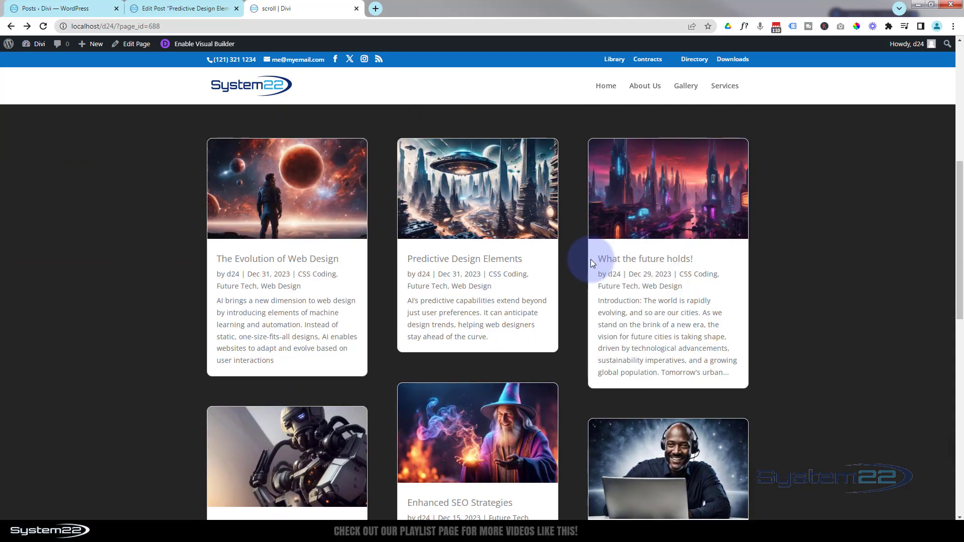
scroll(590, 259, "up", 7)
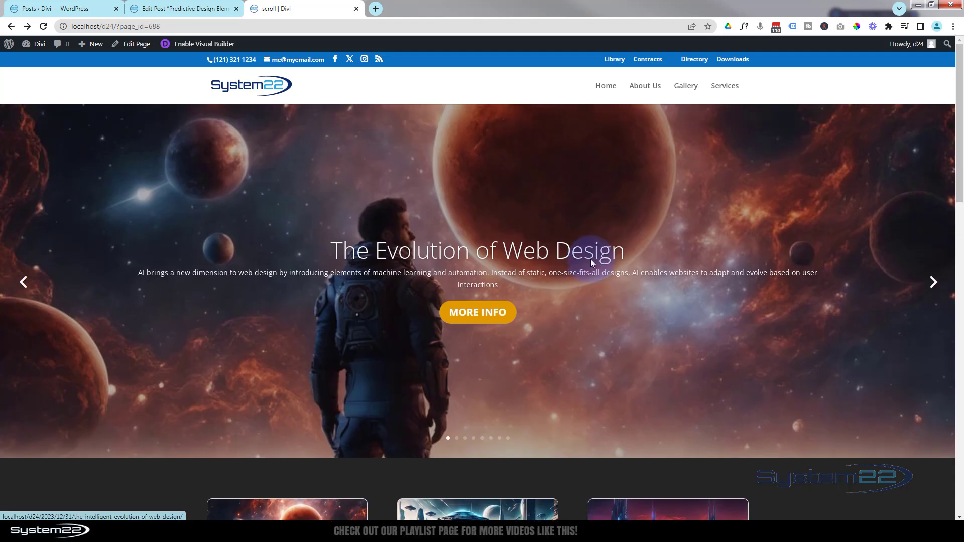